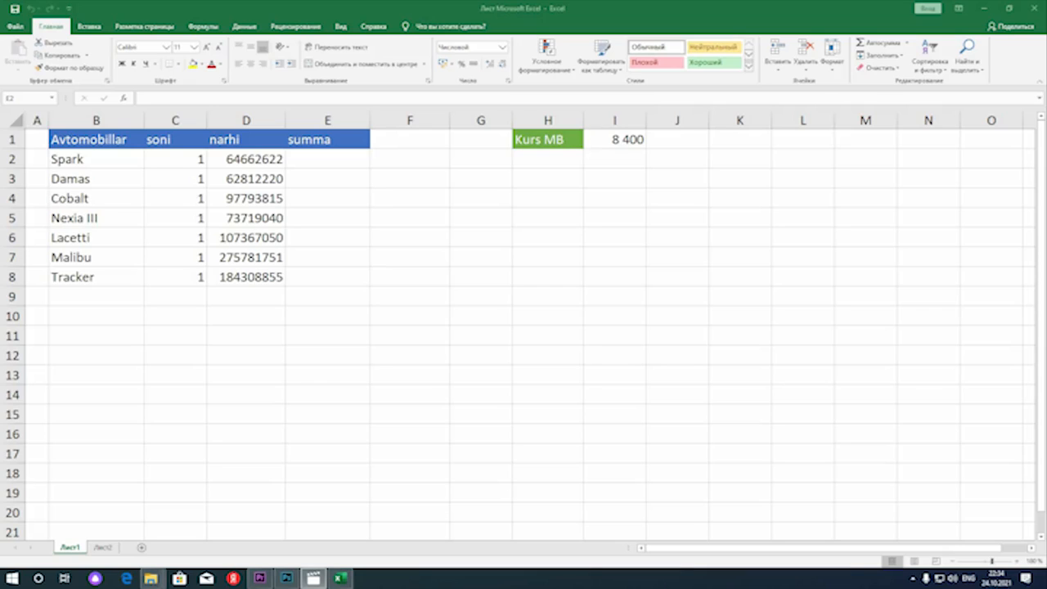
Calculate the Spark row's summa in E2 with the formula =C2*D2
click(327, 159)
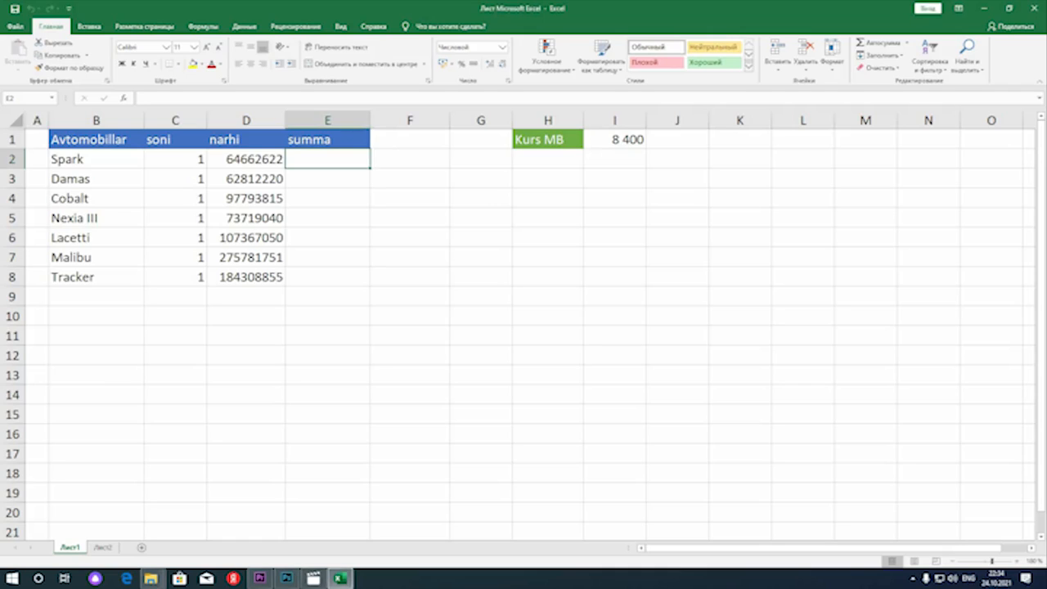
text(=)
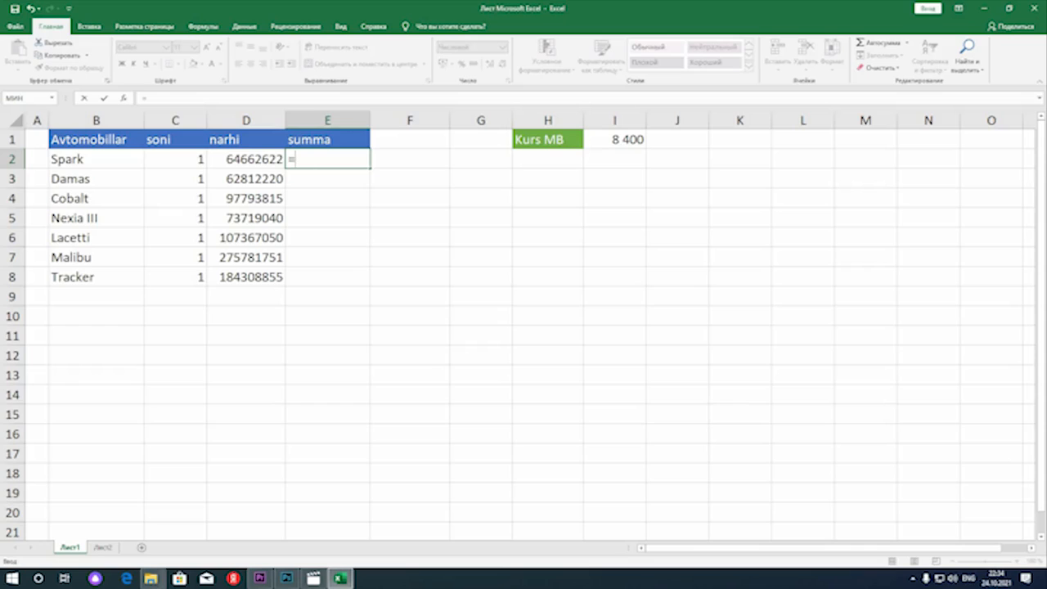
click(176, 159)
text(*)
click(246, 159)
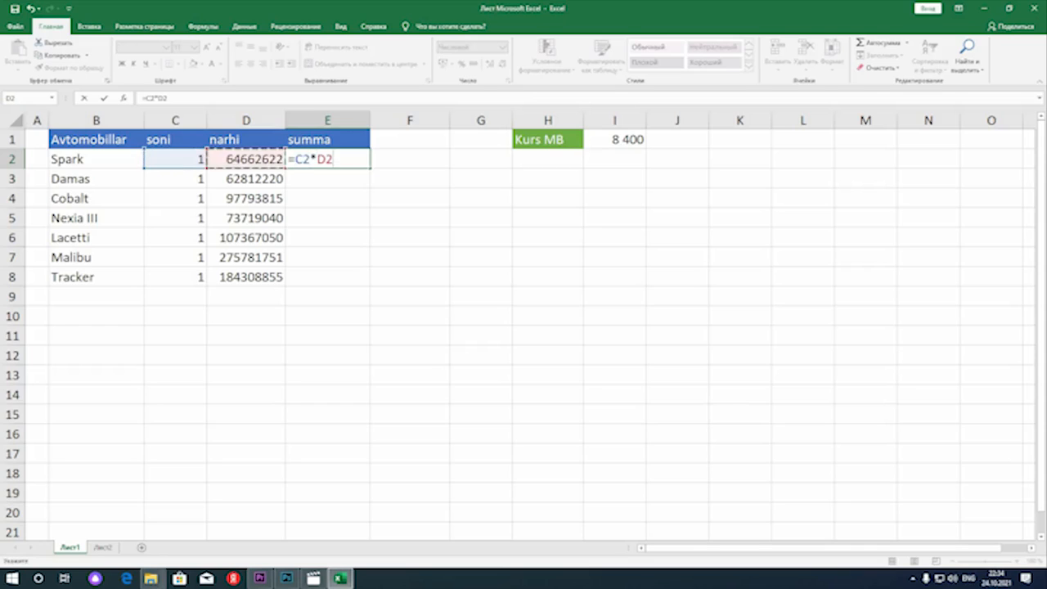
key(Return)
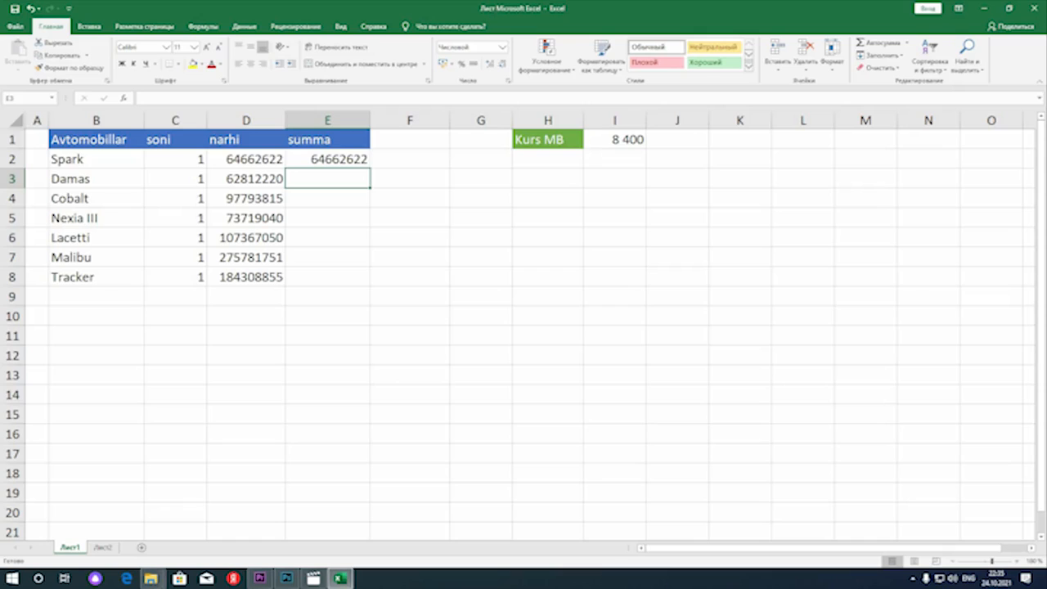
Fill the E2 formula down through E8, checking the cell references copied into E3 and E8
click(328, 160)
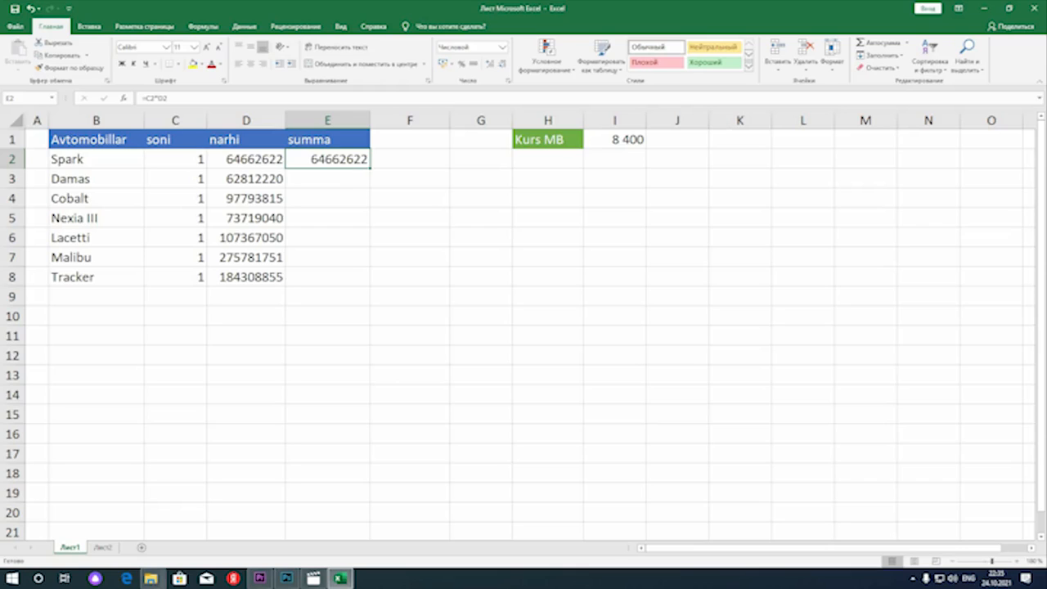
drag(369, 168, 370, 184)
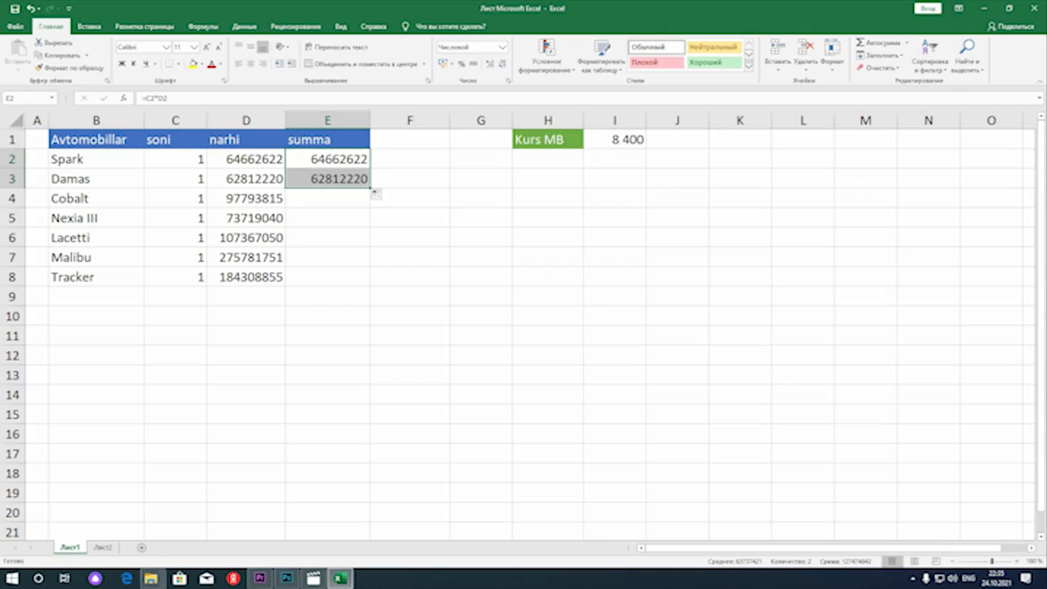
double_click(317, 178)
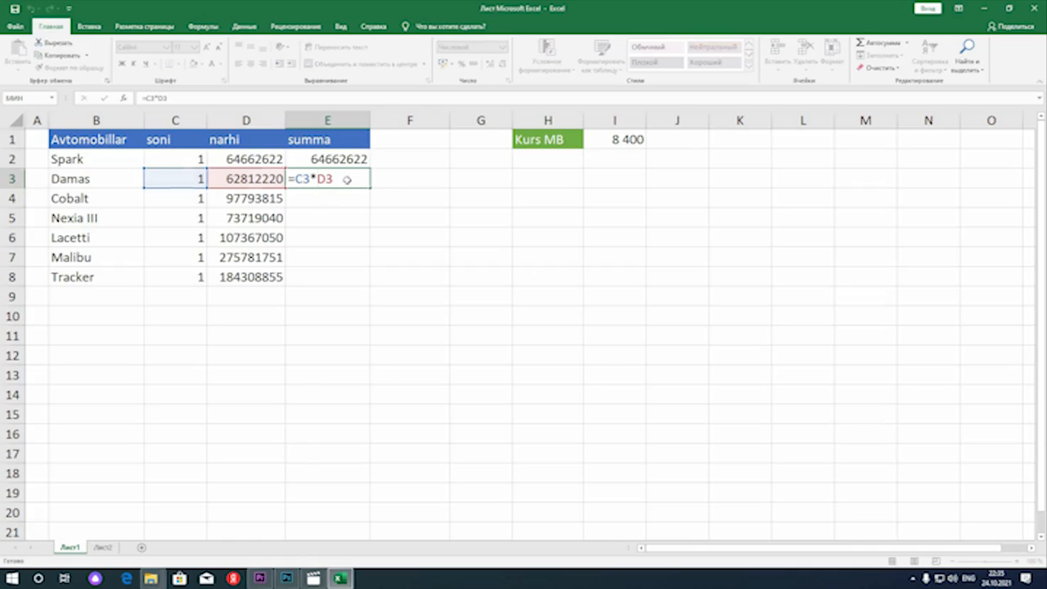
key(Return)
click(358, 181)
drag(370, 189, 369, 281)
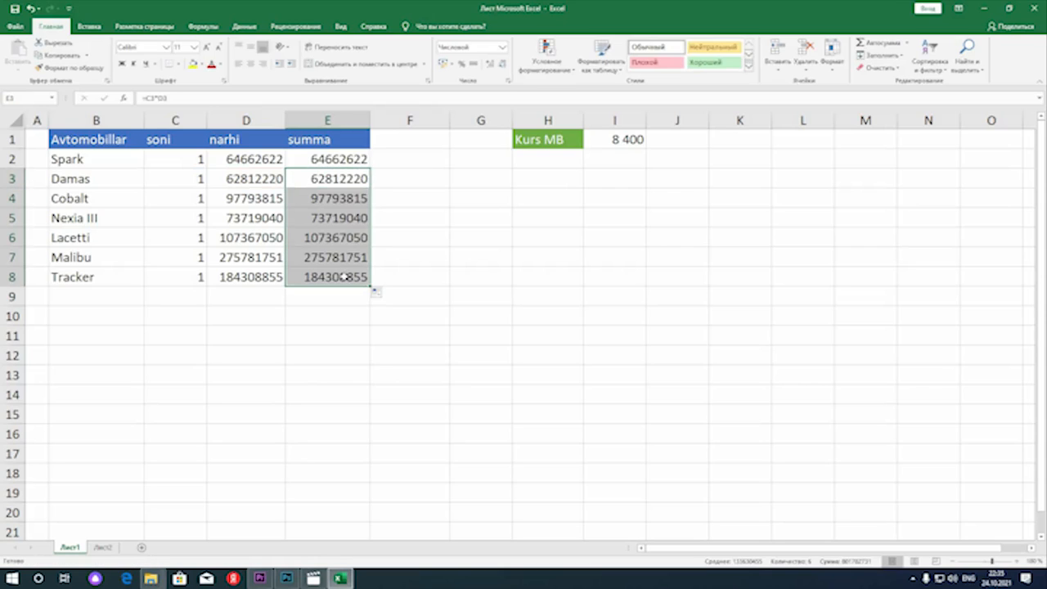
double_click(345, 276)
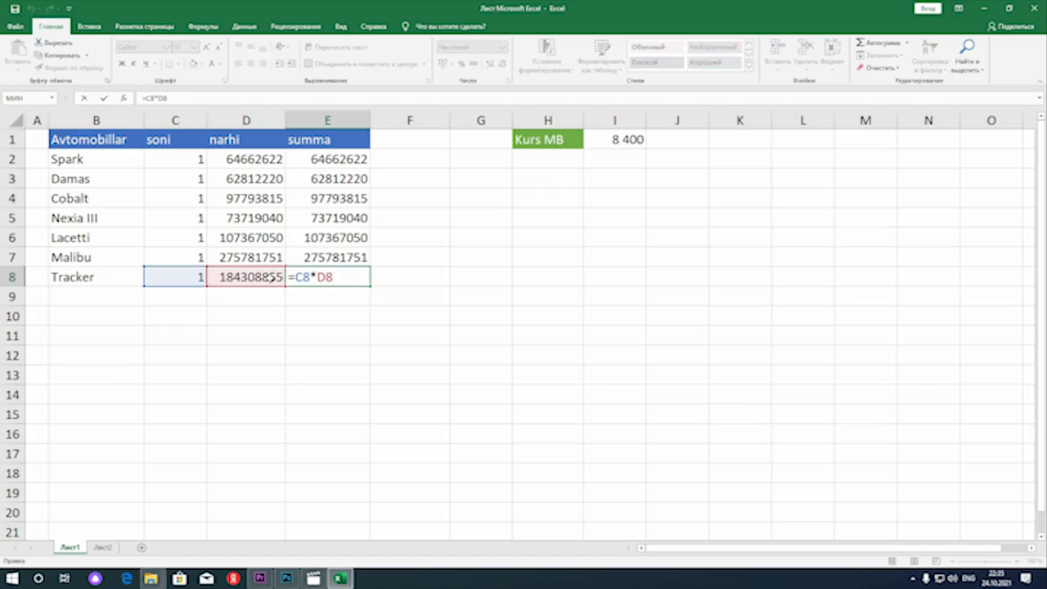
key(Return)
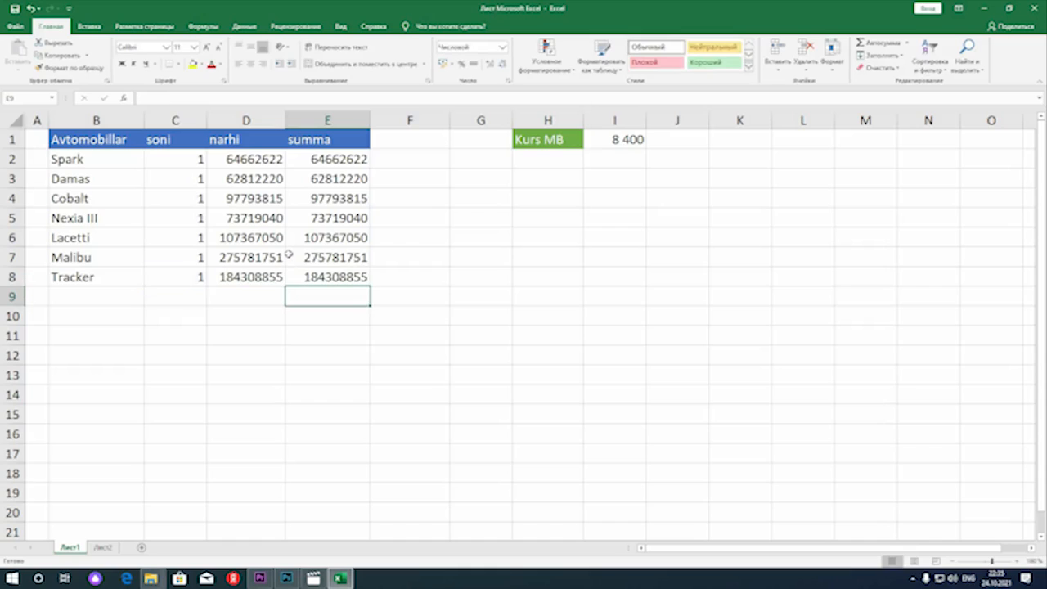
key(Up)
key(Up)
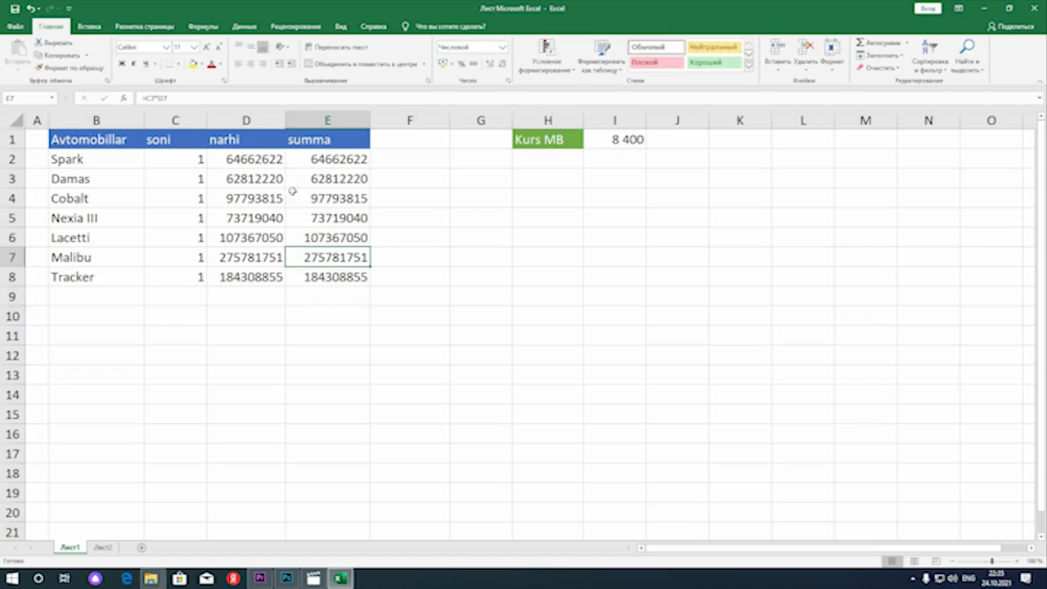
click(331, 165)
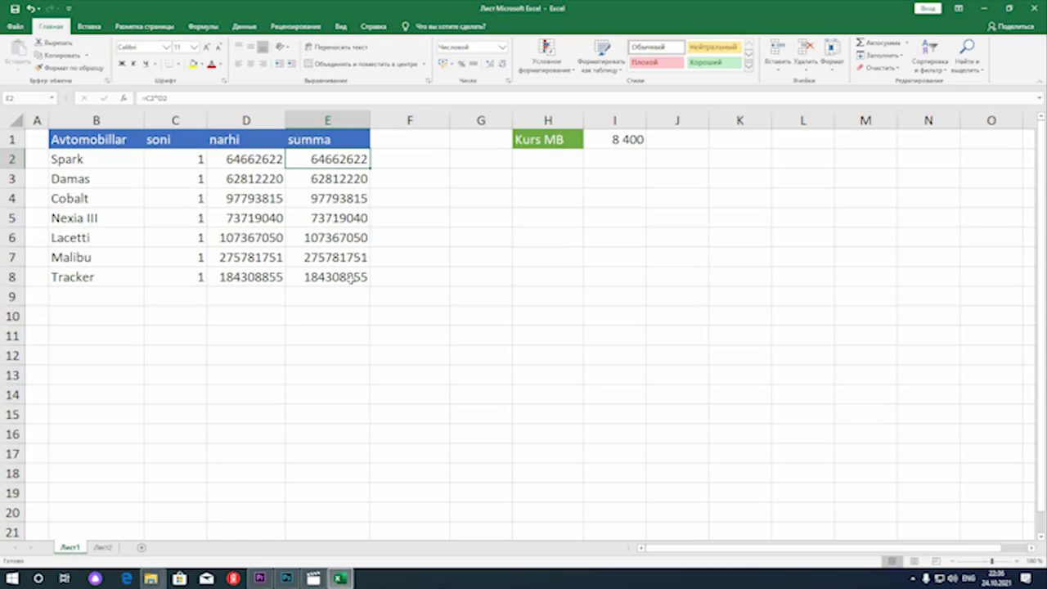
Divide the Spark summa by the Kurs MB rate in F2 with the formula =E2/I1
click(402, 163)
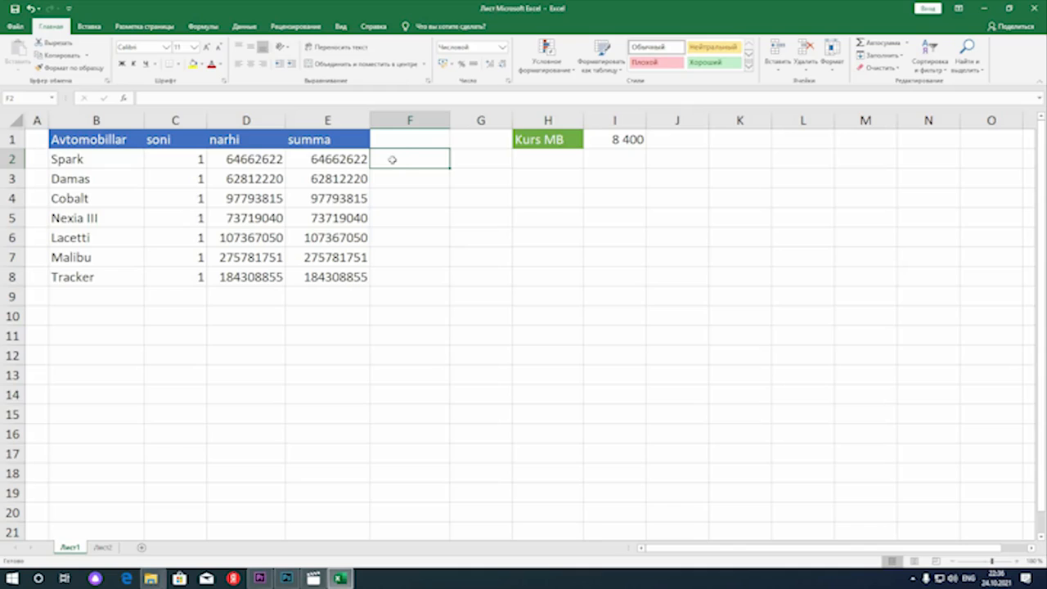
text(=)
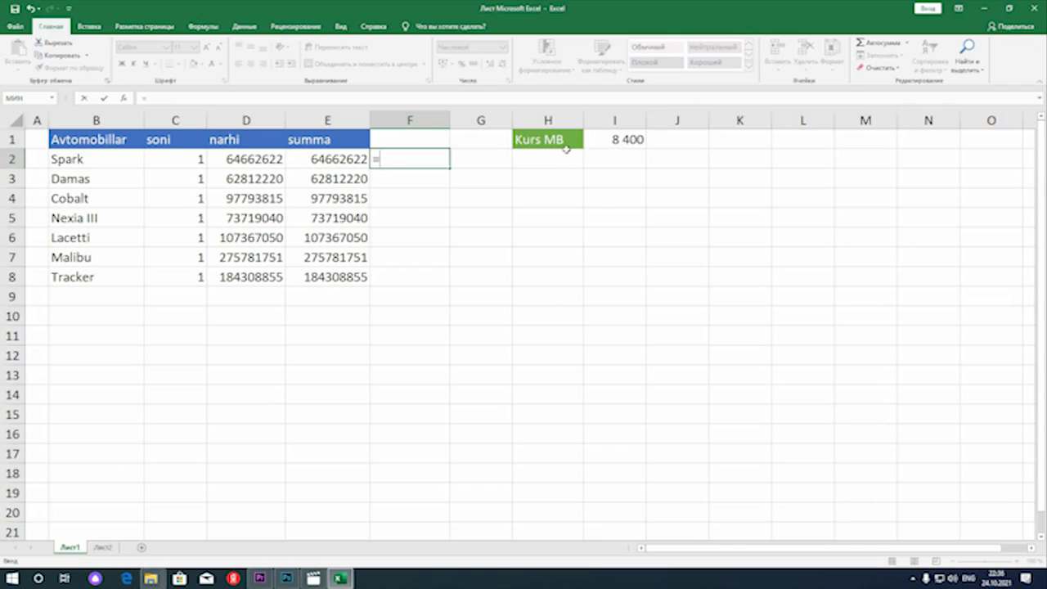
text(/)
key(BackSpace)
click(328, 159)
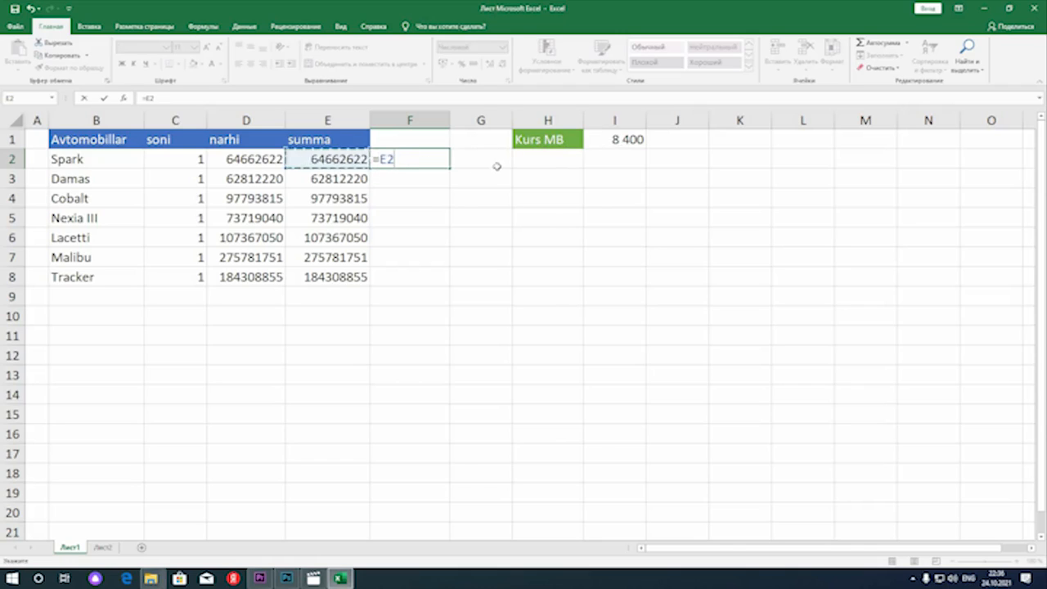
text(/)
click(604, 140)
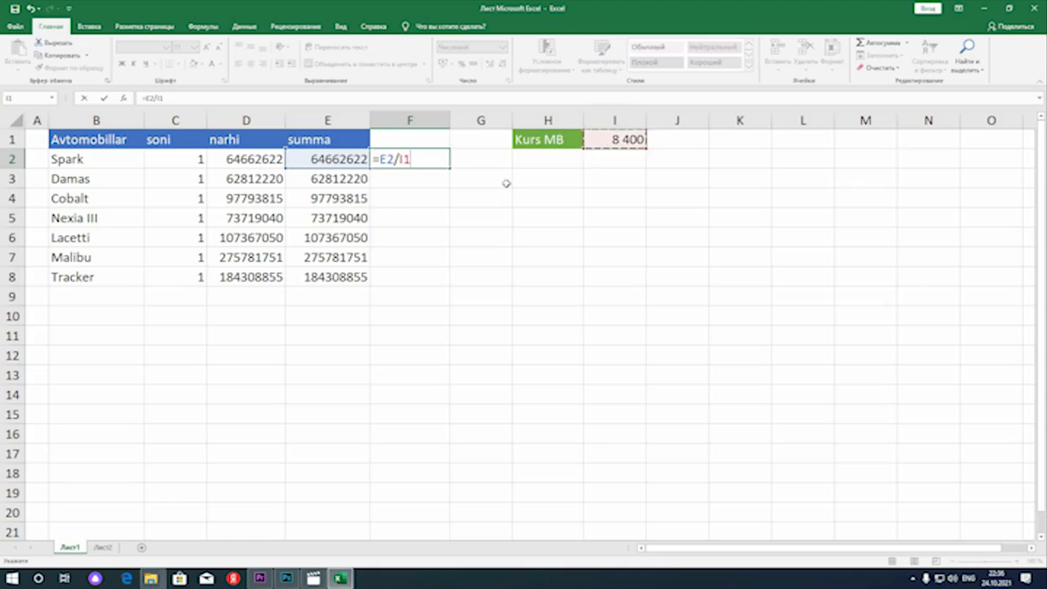
key(Return)
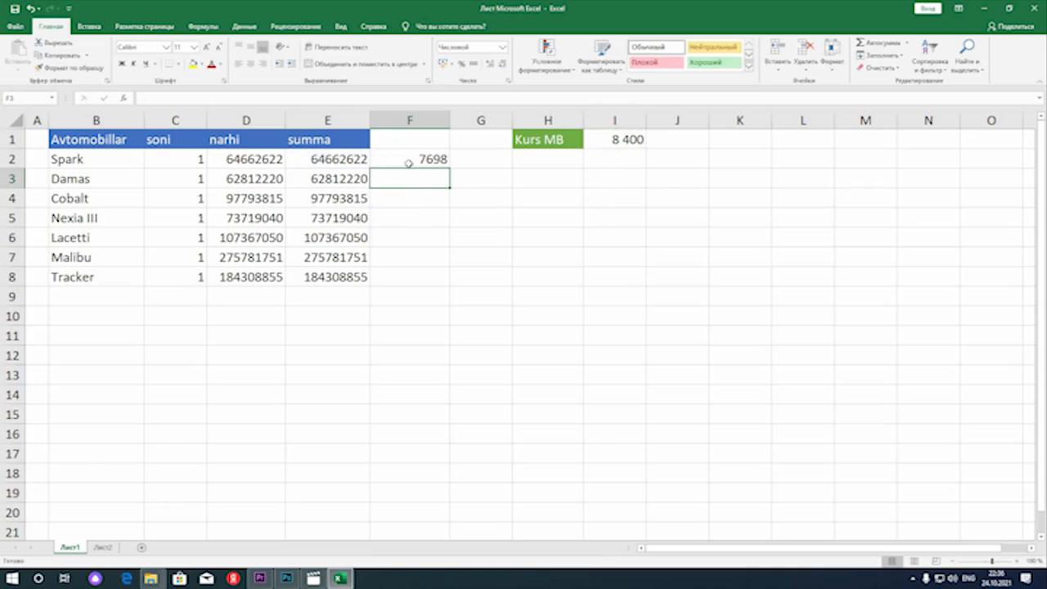
Try to fill the F2 formula down to F3, and examine the copy's references and error options
click(410, 162)
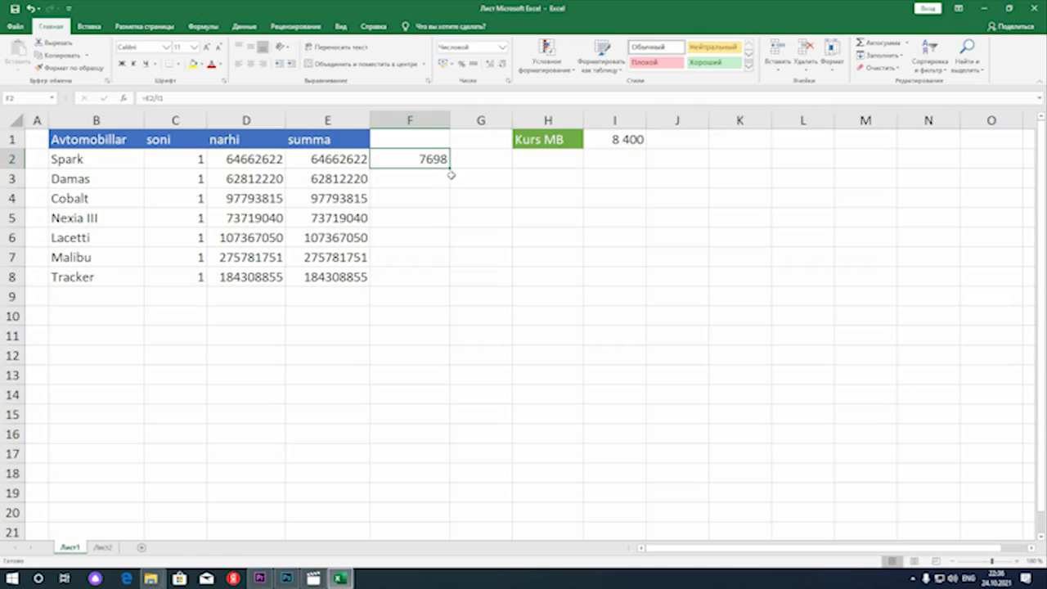
drag(452, 168, 425, 180)
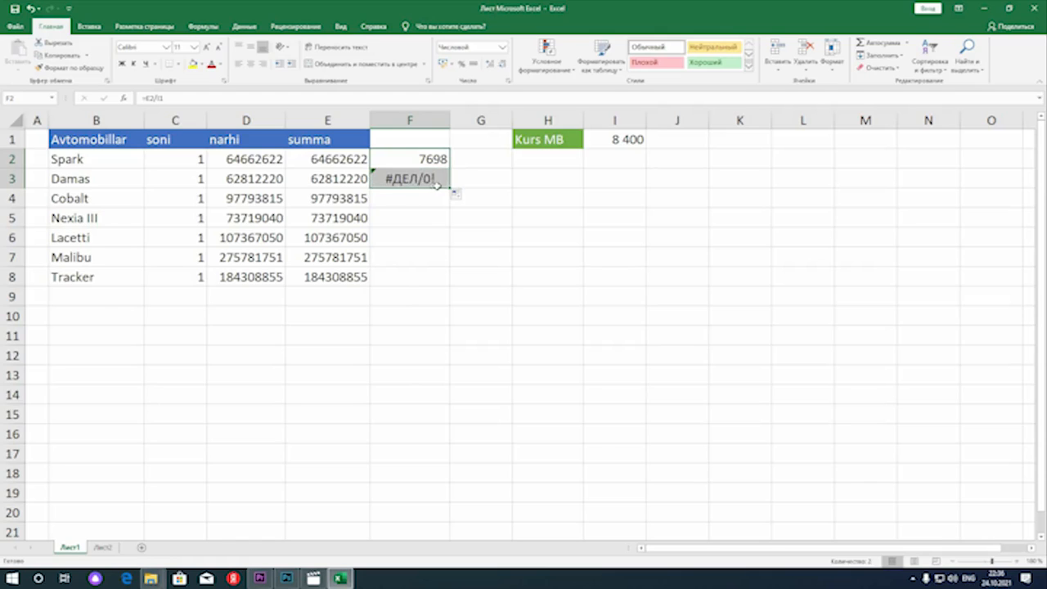
double_click(438, 183)
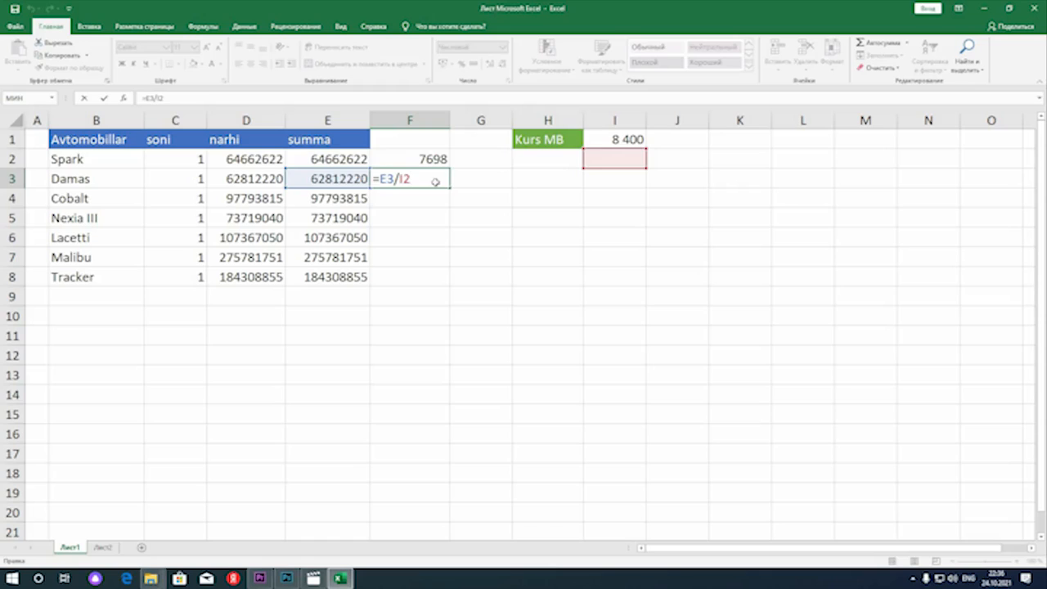
key(Return)
click(390, 179)
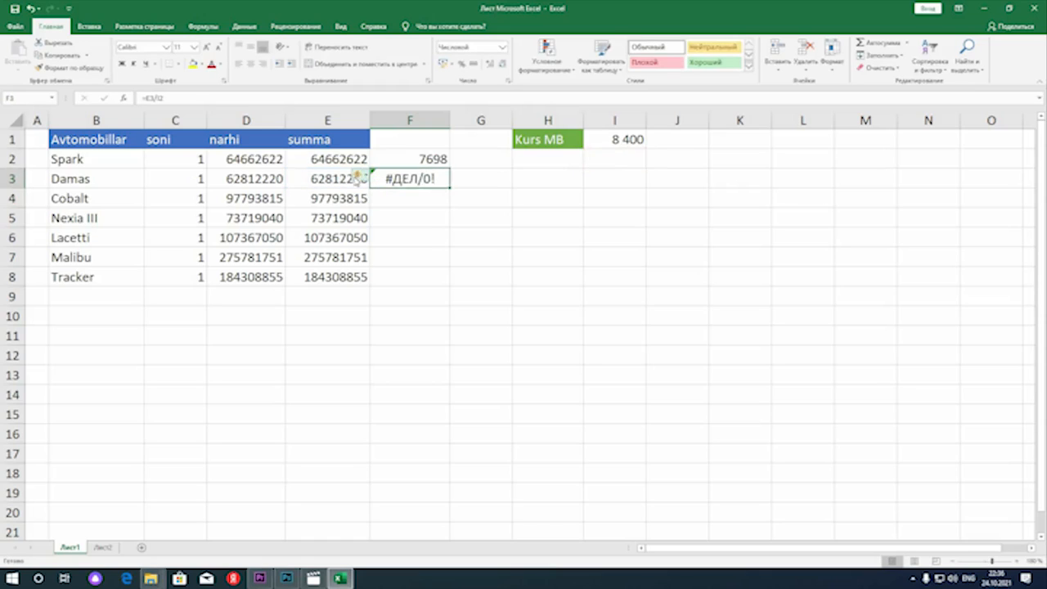
click(360, 176)
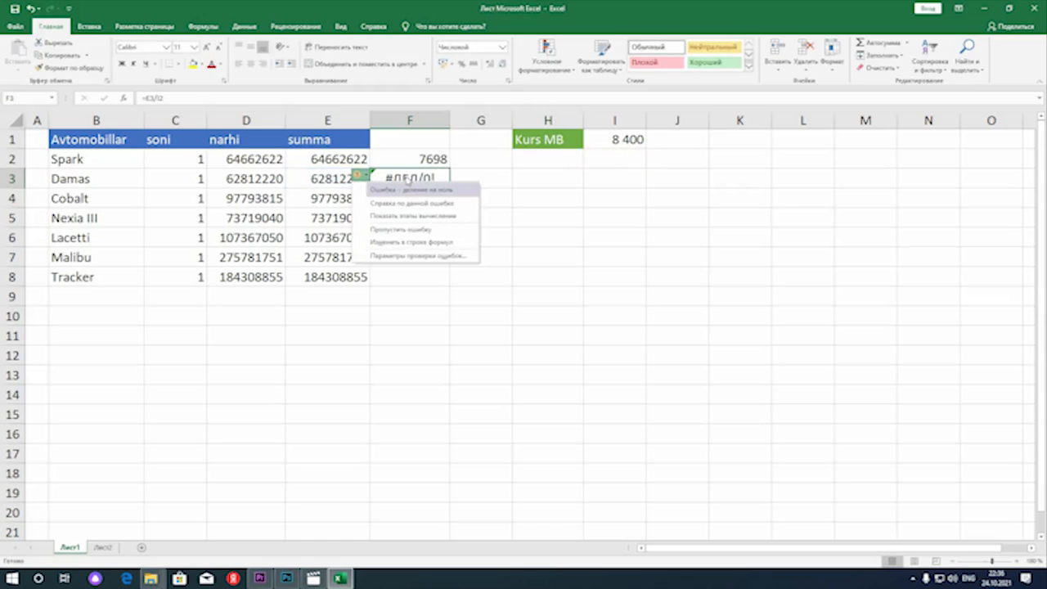
click(406, 178)
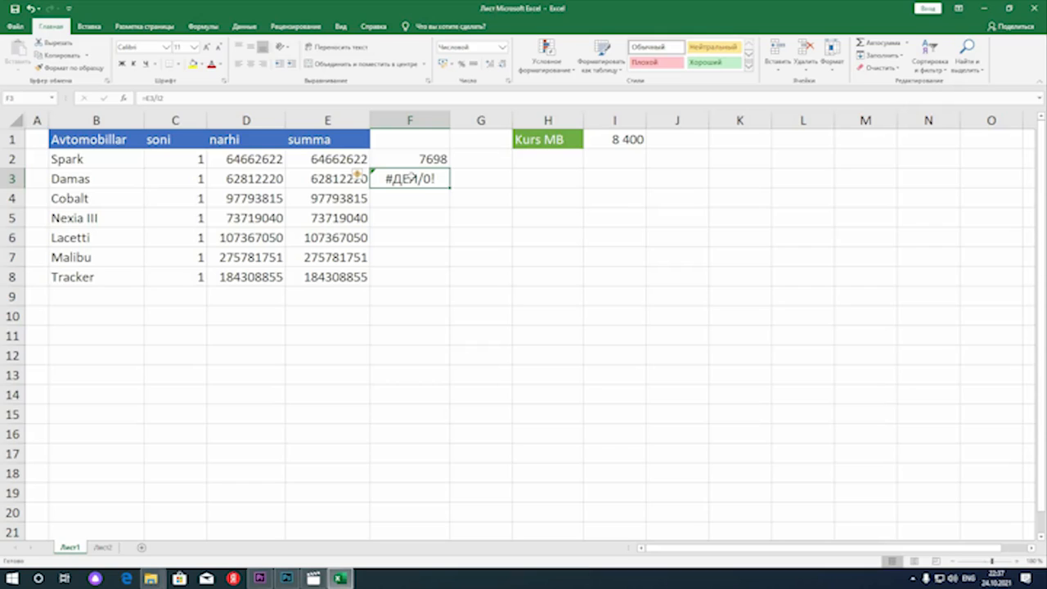
double_click(410, 178)
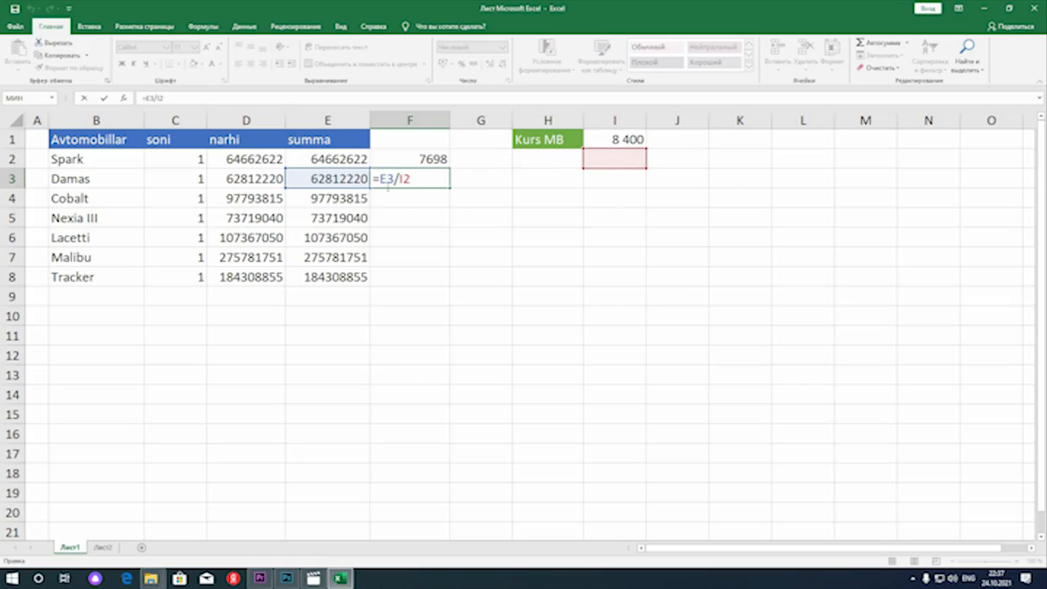
key(Return)
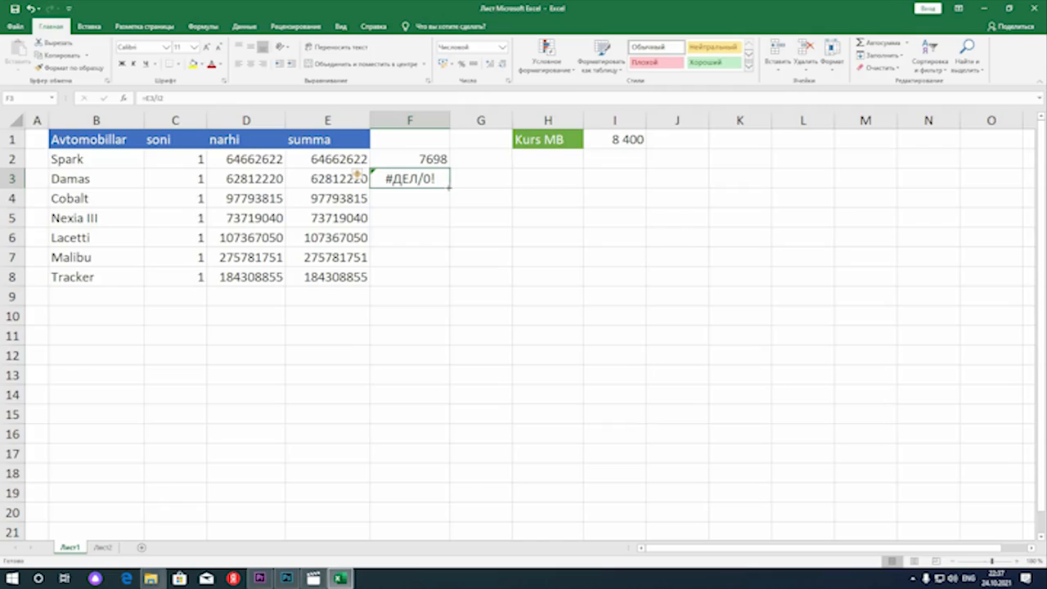
Try to extend the F3 formula to F4, check its references, and clear the contents of F3:F4
drag(449, 189, 426, 201)
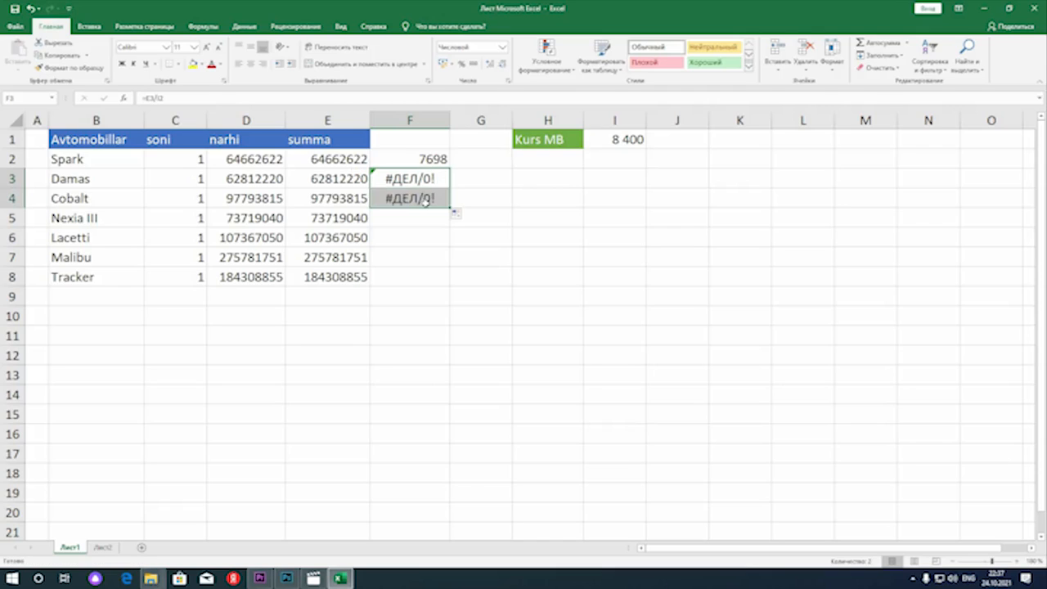
double_click(413, 198)
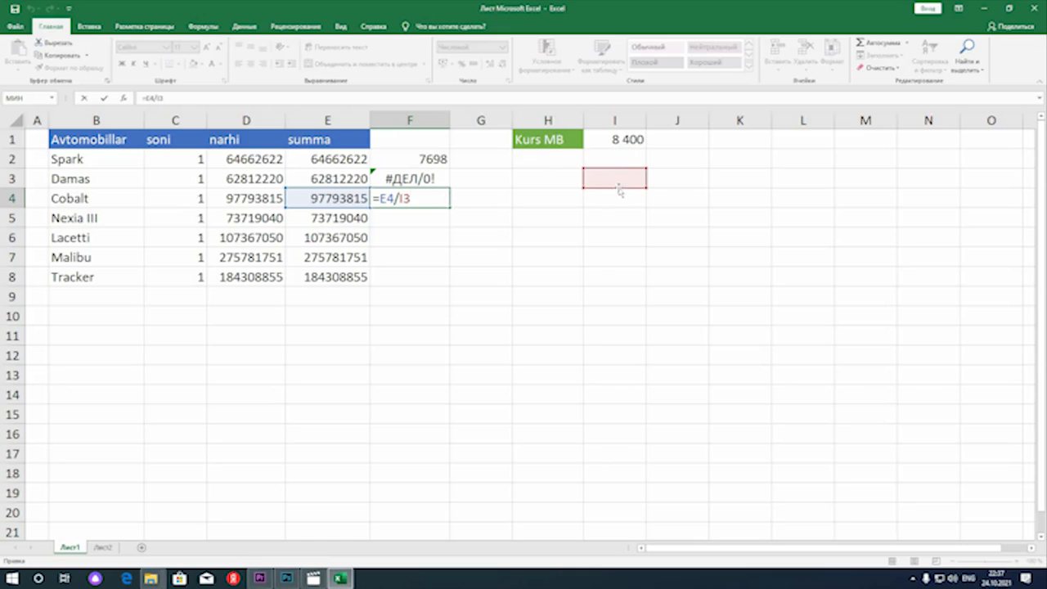
key(Return)
click(426, 194)
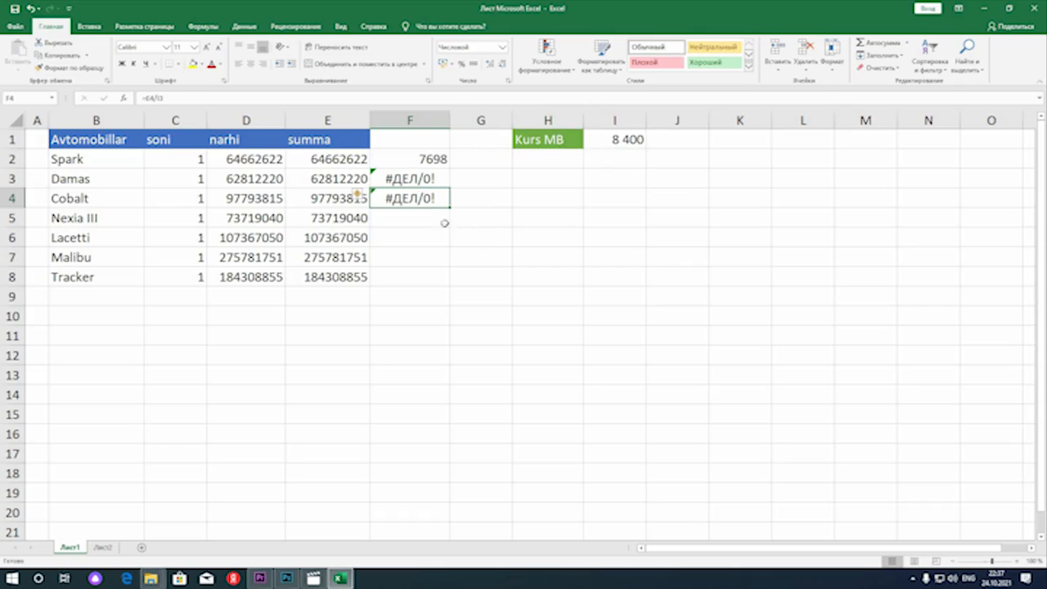
key(F2)
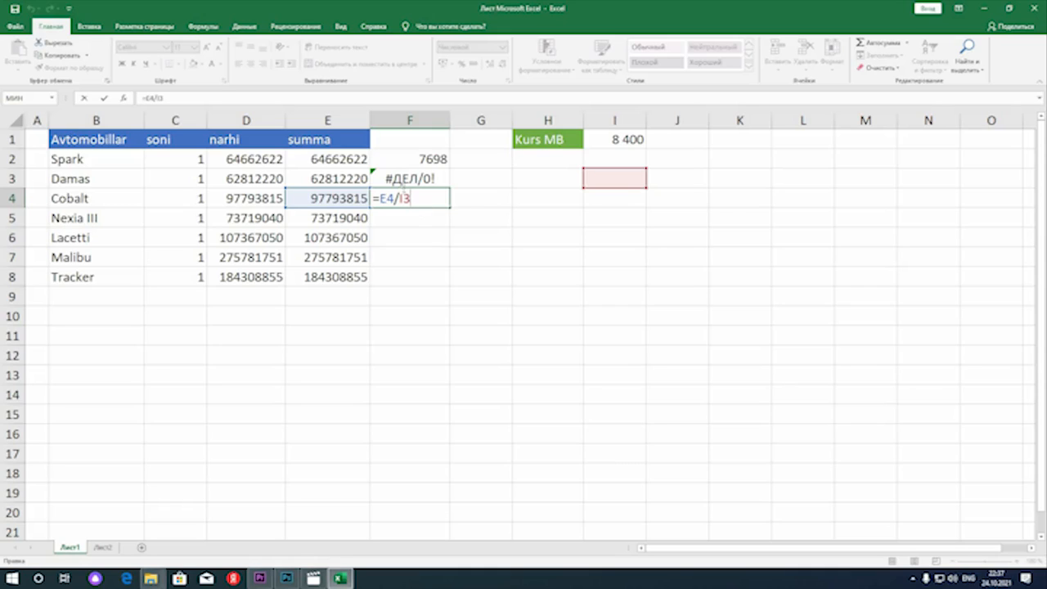
key(Return)
mouse_move(405, 200)
mouse_down()
mouse_move(410, 183)
mouse_move(415, 196)
mouse_up()
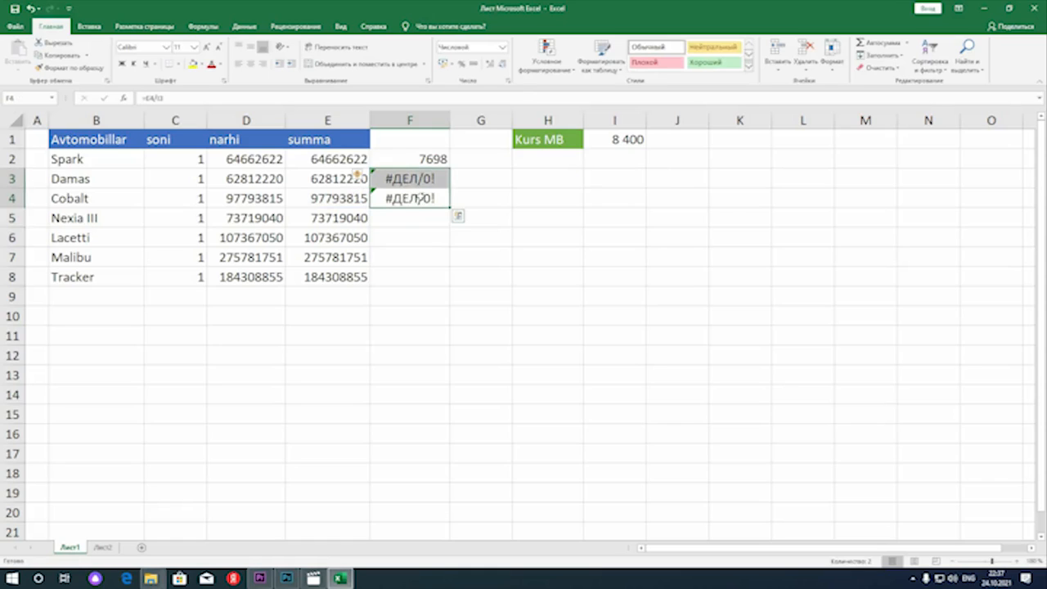
key(Delete)
Make the rate reference in F2 absolute so the formula reads =E2/$I$1
double_click(422, 159)
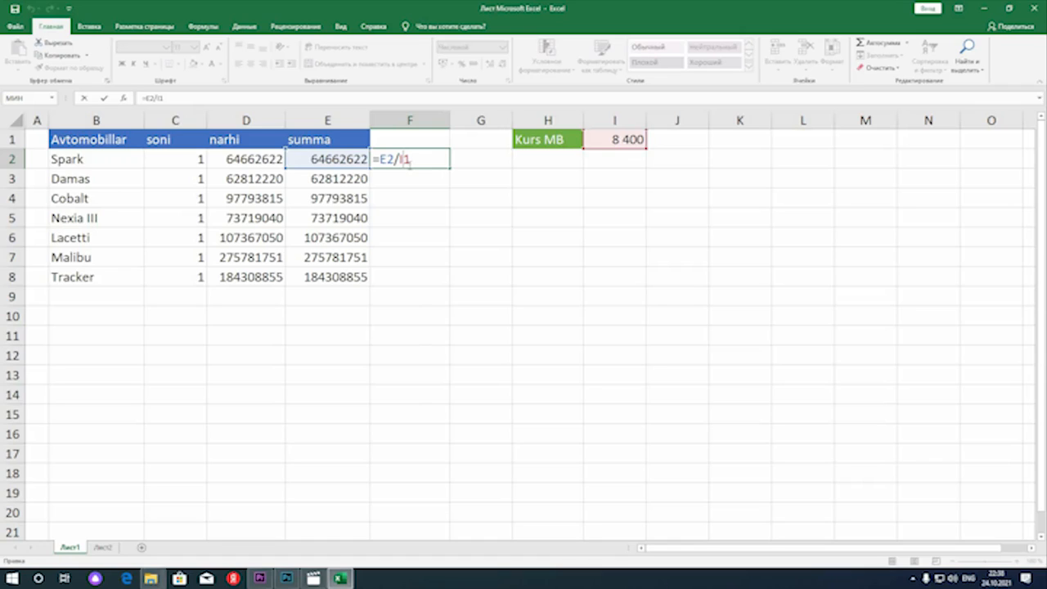
text($)
text($)
key(Return)
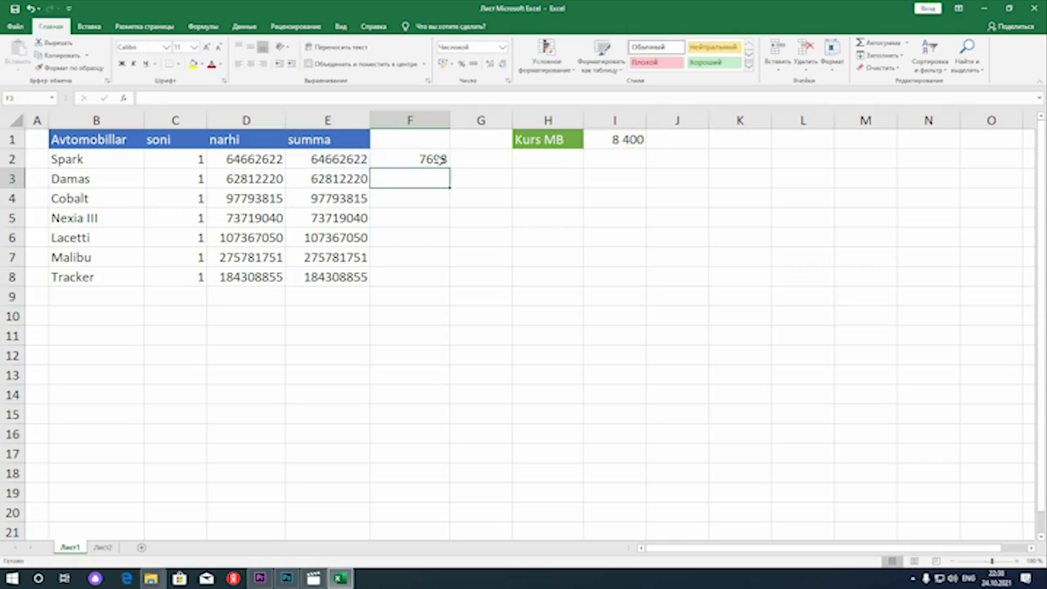
Fill the F2 formula down to F3 for Damas and check the references in the copied formula
click(442, 160)
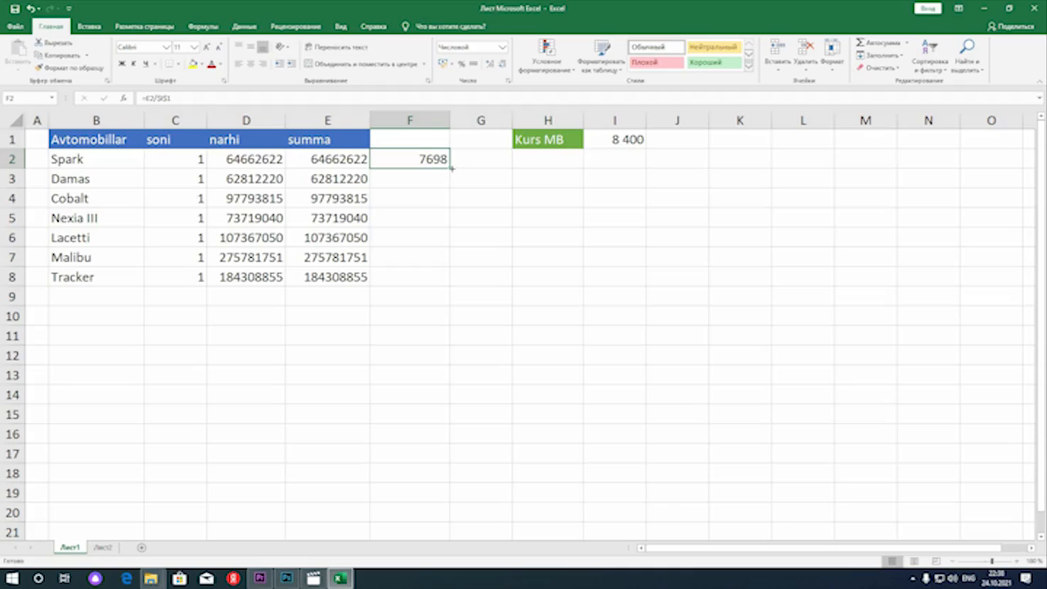
drag(450, 168, 452, 195)
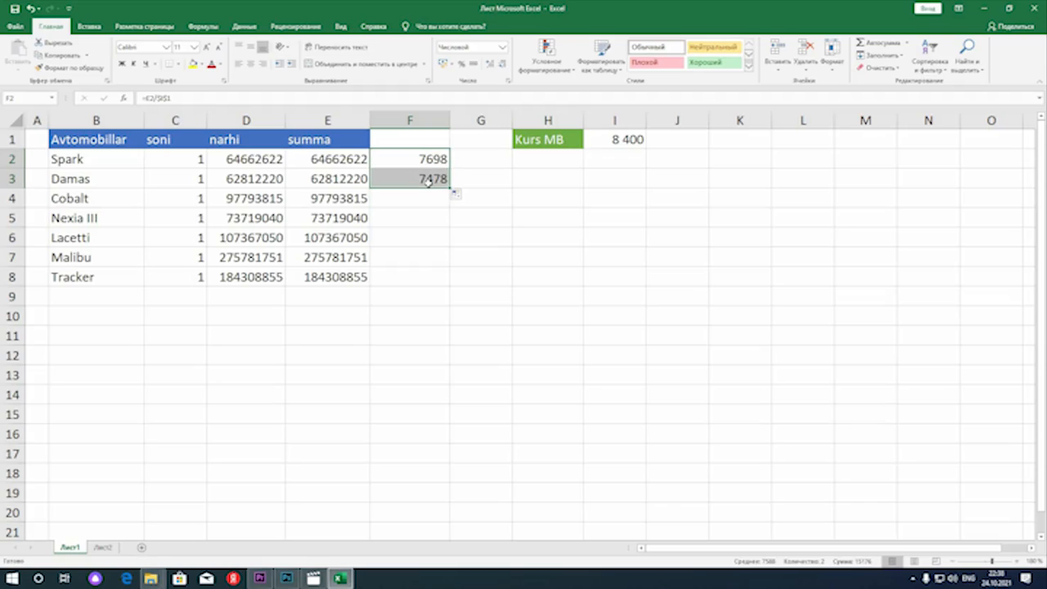
double_click(428, 180)
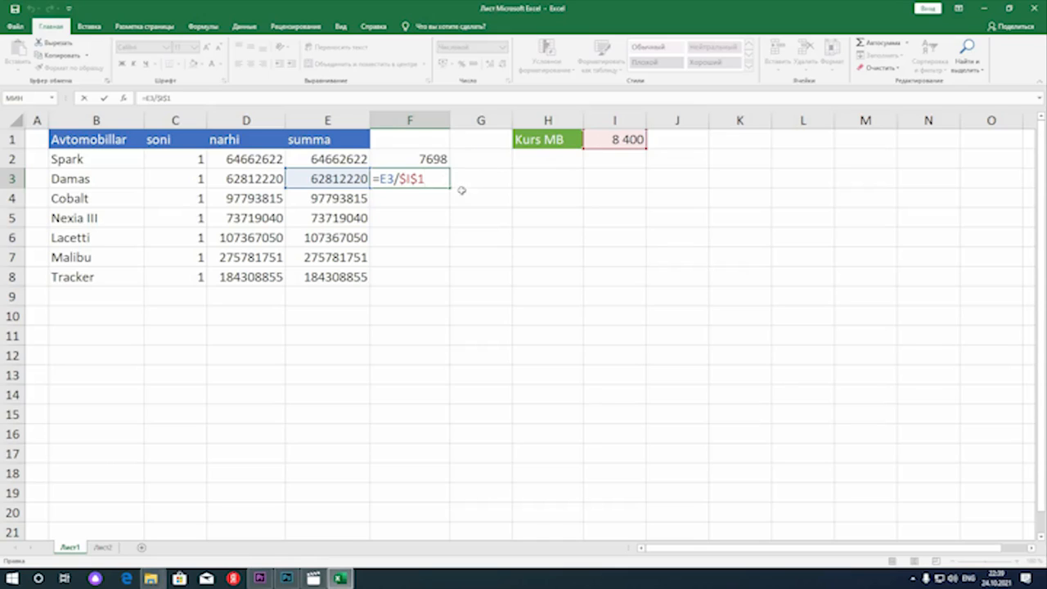
key(Return)
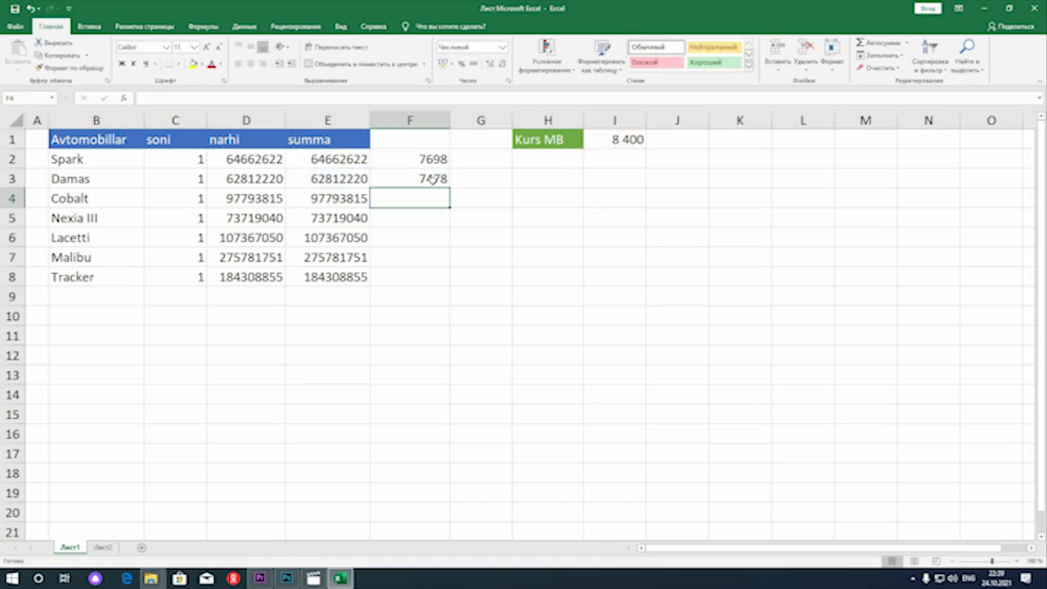
Fill the F3 formula down through F8 and check the references in the Tracker row's formula, keeping $I$1 absolute
click(432, 178)
drag(450, 196, 442, 278)
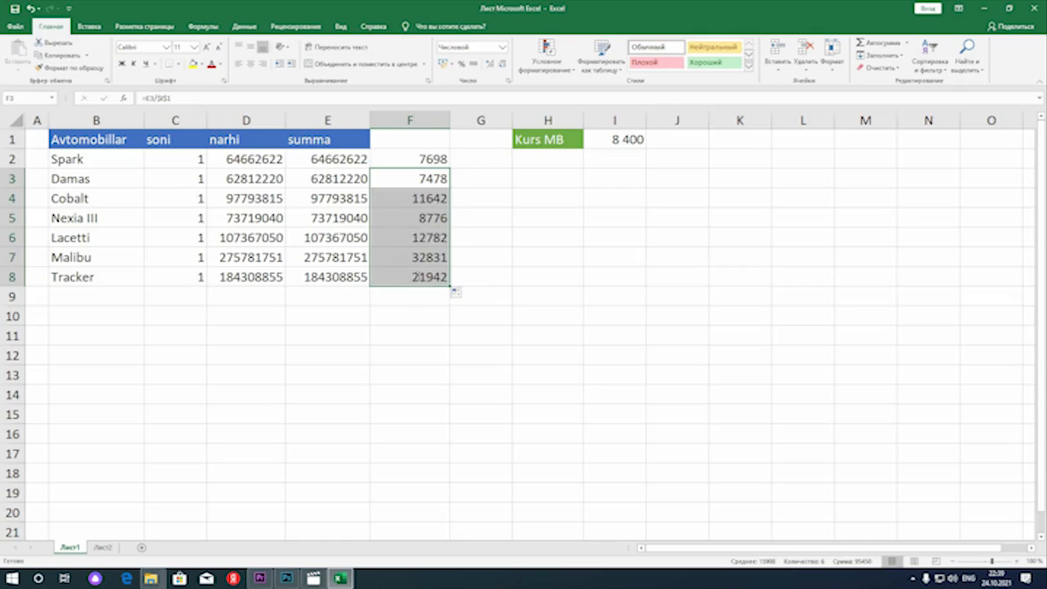
double_click(416, 276)
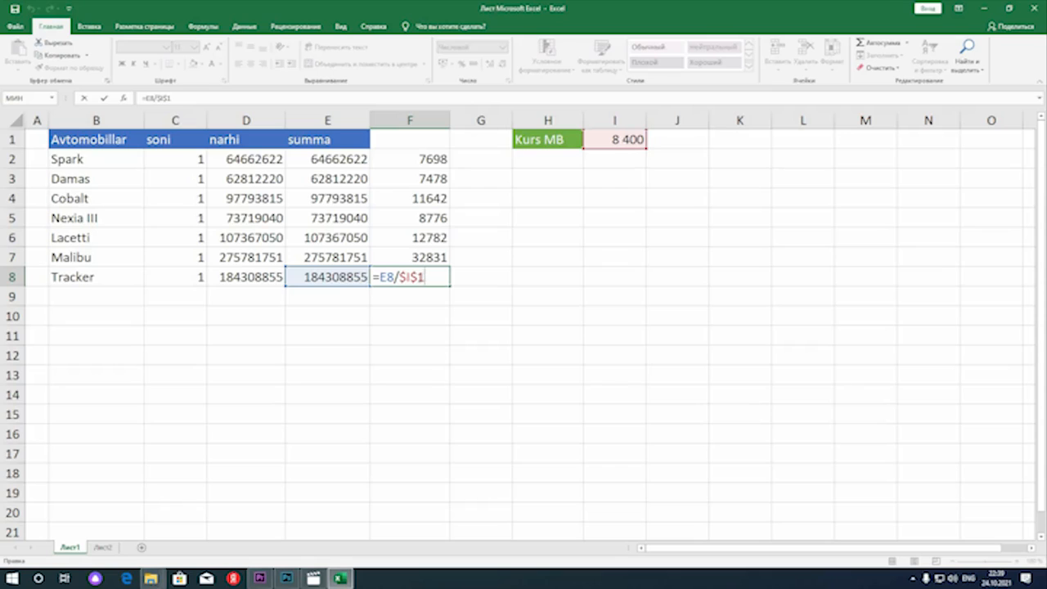
key(BackSpace)
key(BackSpace)
key(F4)
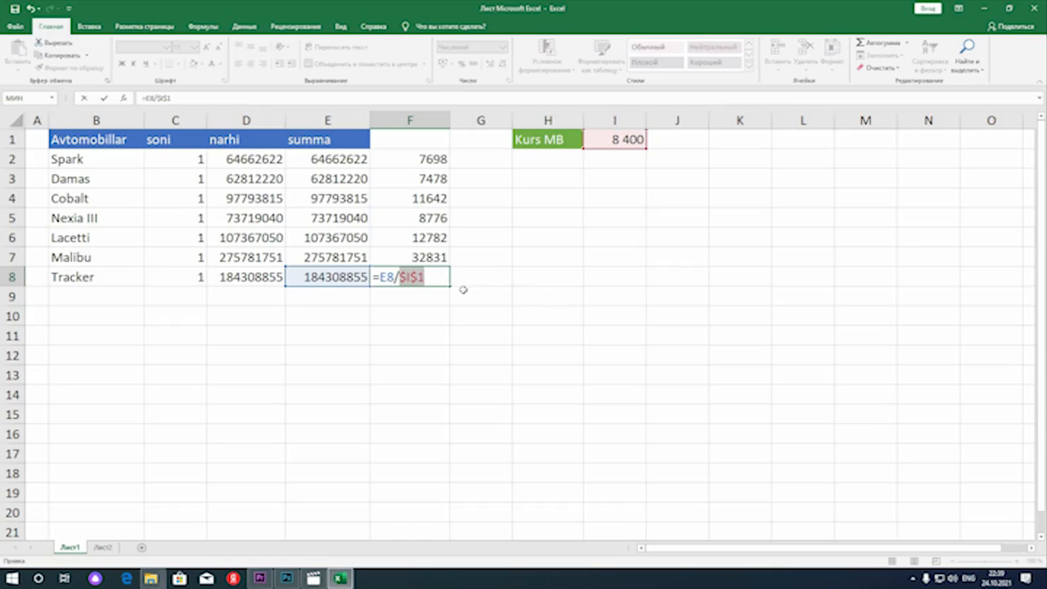
key(Return)
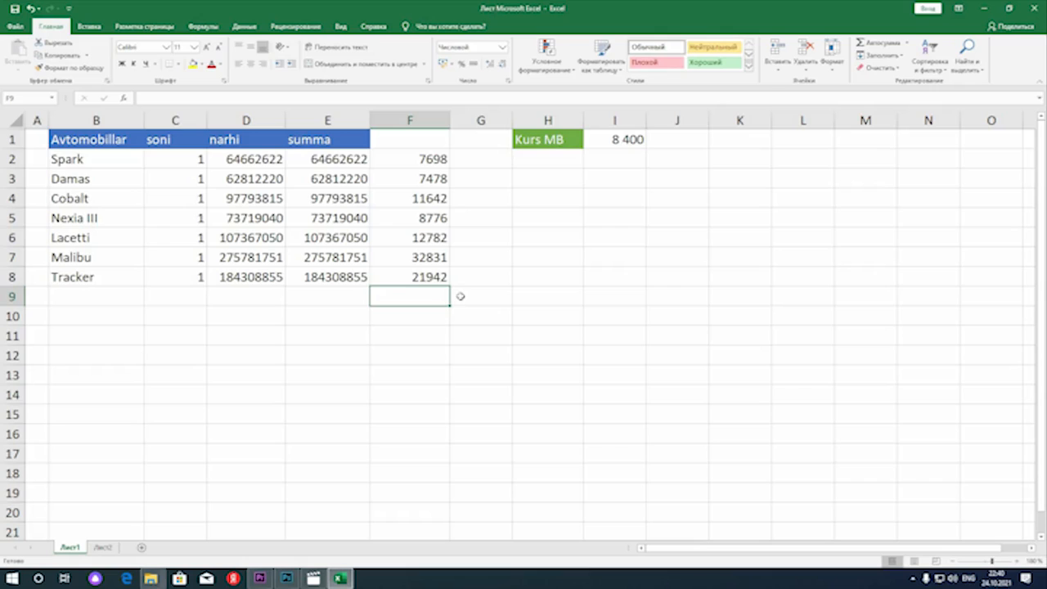
Enter the column header dollarda in F1 above the converted amounts
click(424, 164)
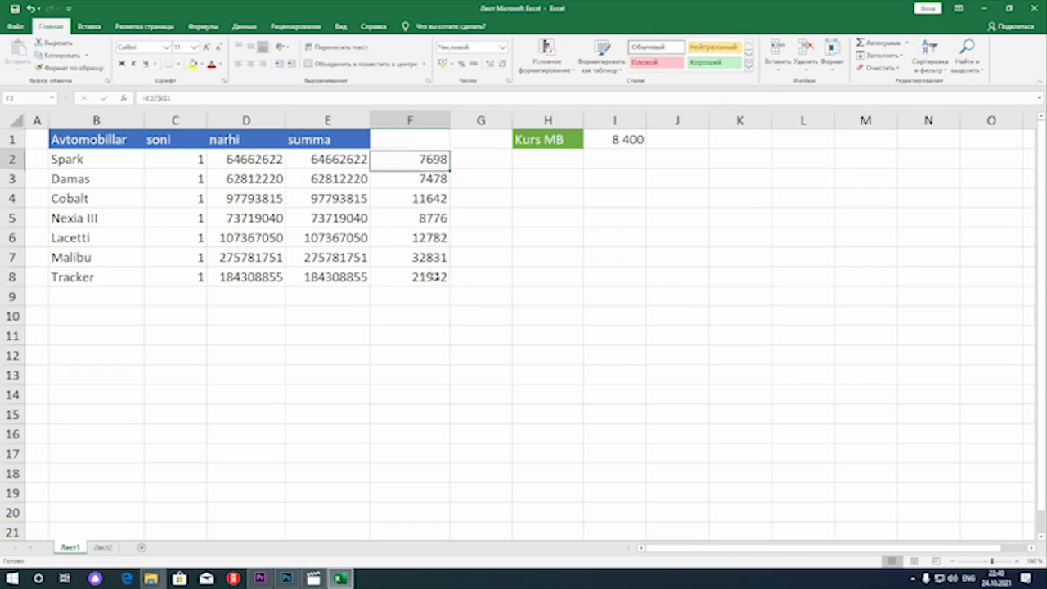
shift+click(437, 276)
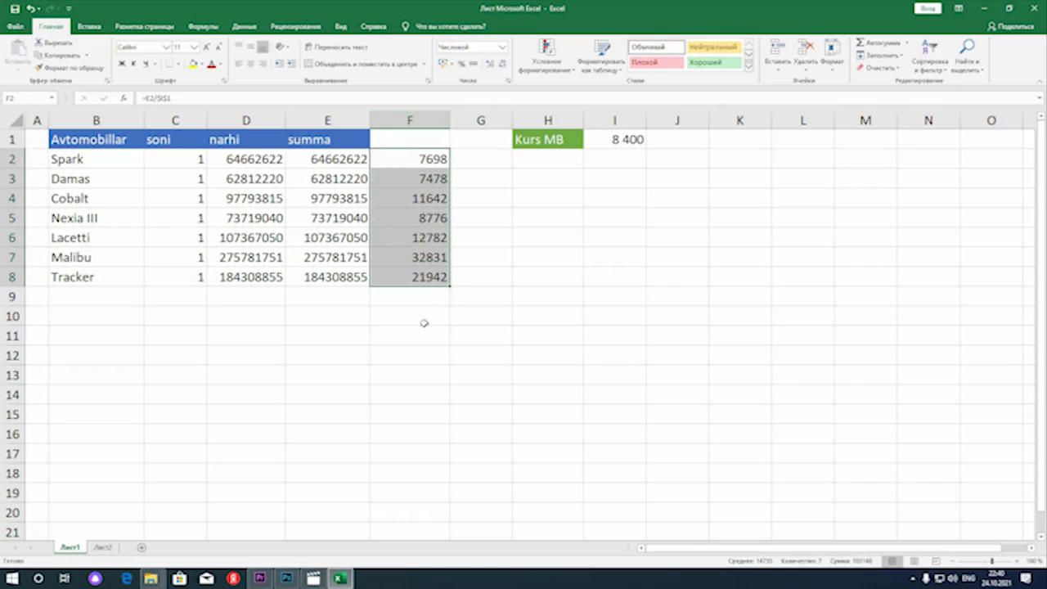
click(406, 140)
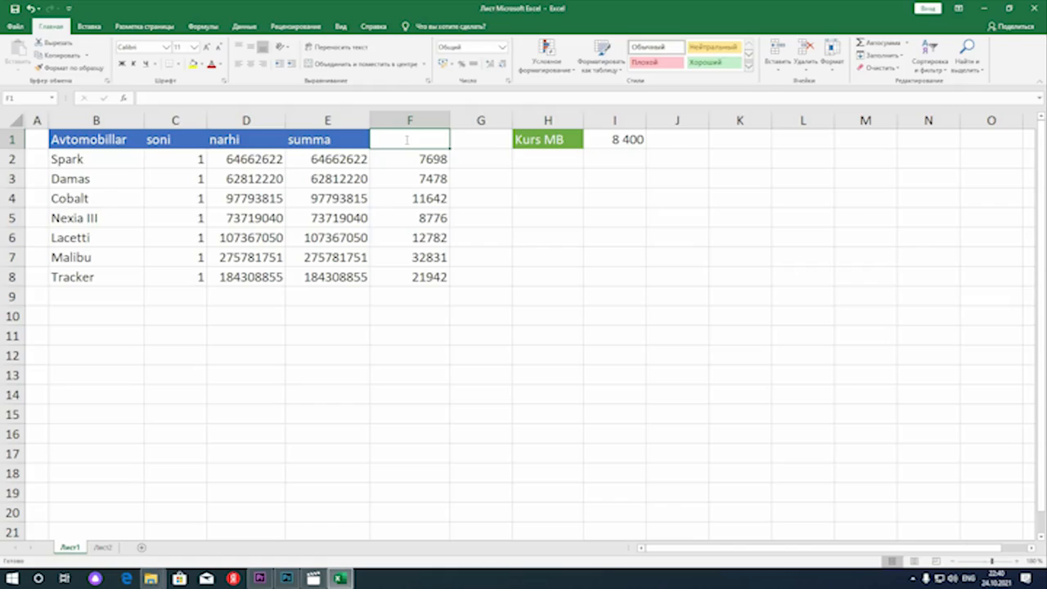
text(dollar)
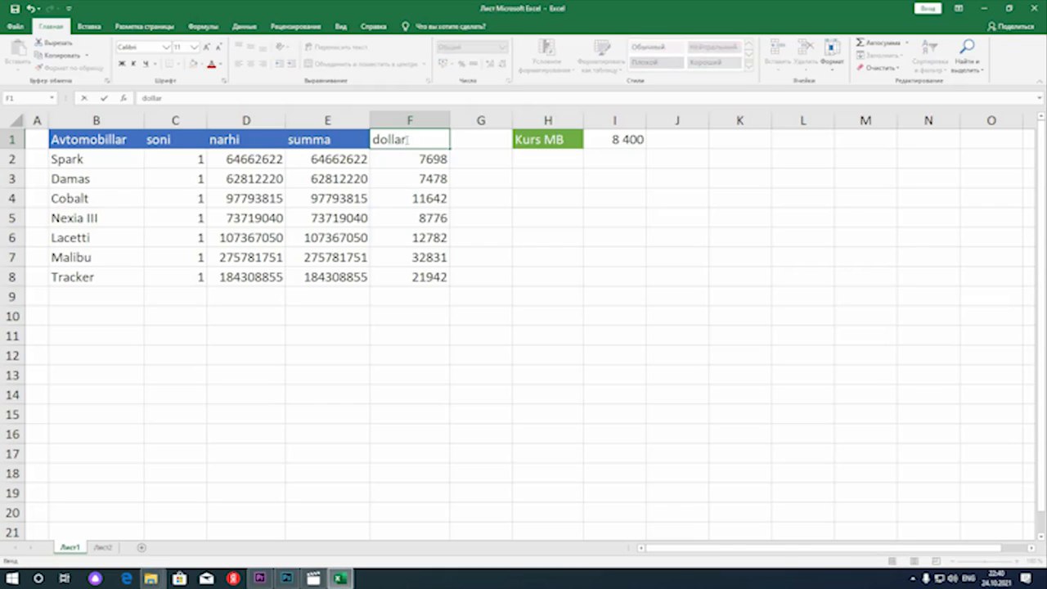
text(da)
key(Return)
key(Right)
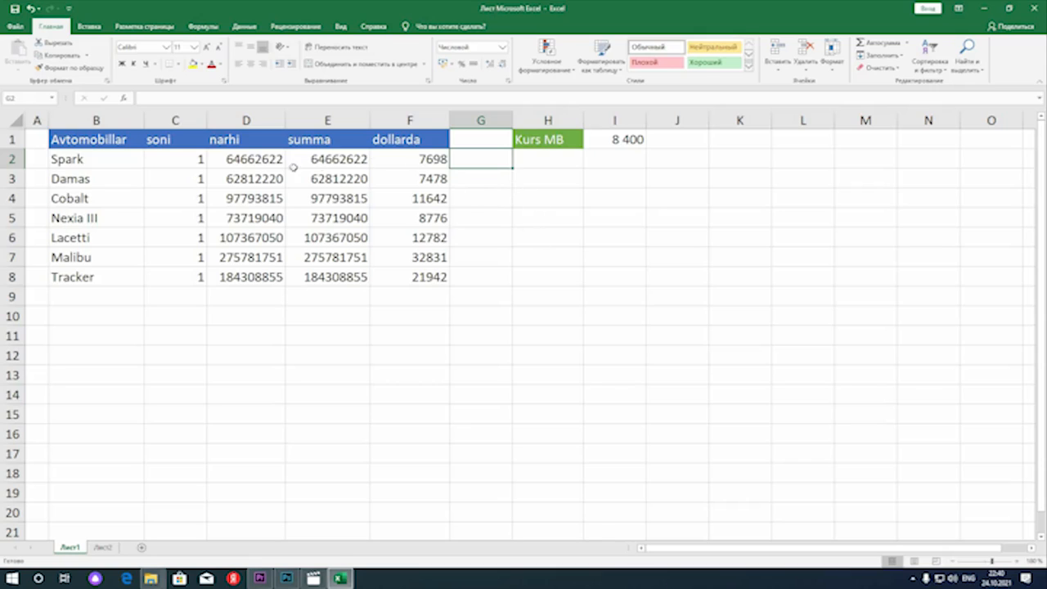
Set the soni quantity to 2 for Spark and to 5 for Nexia III
click(193, 162)
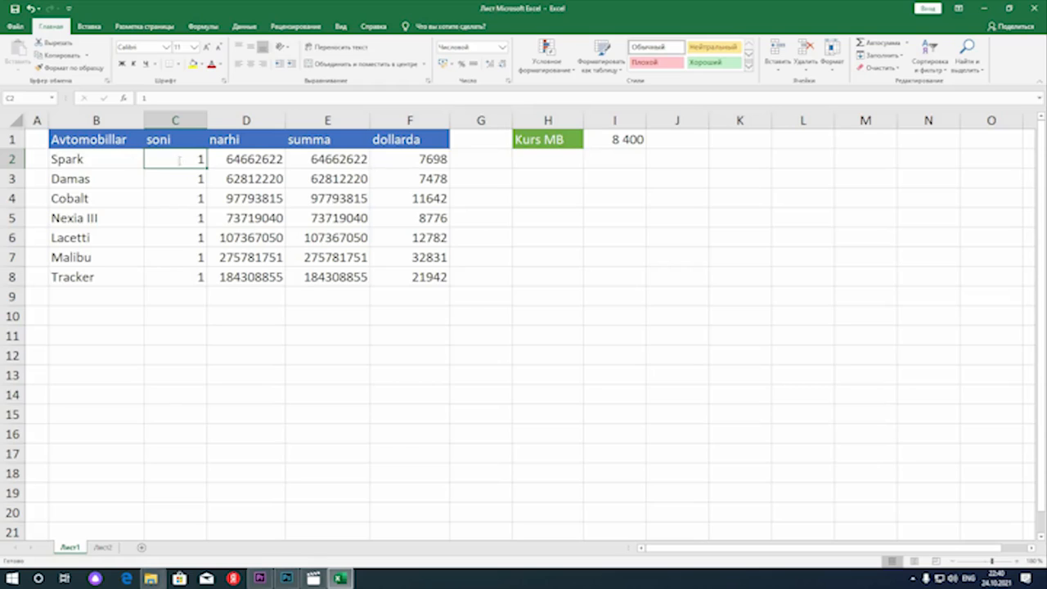
text(2)
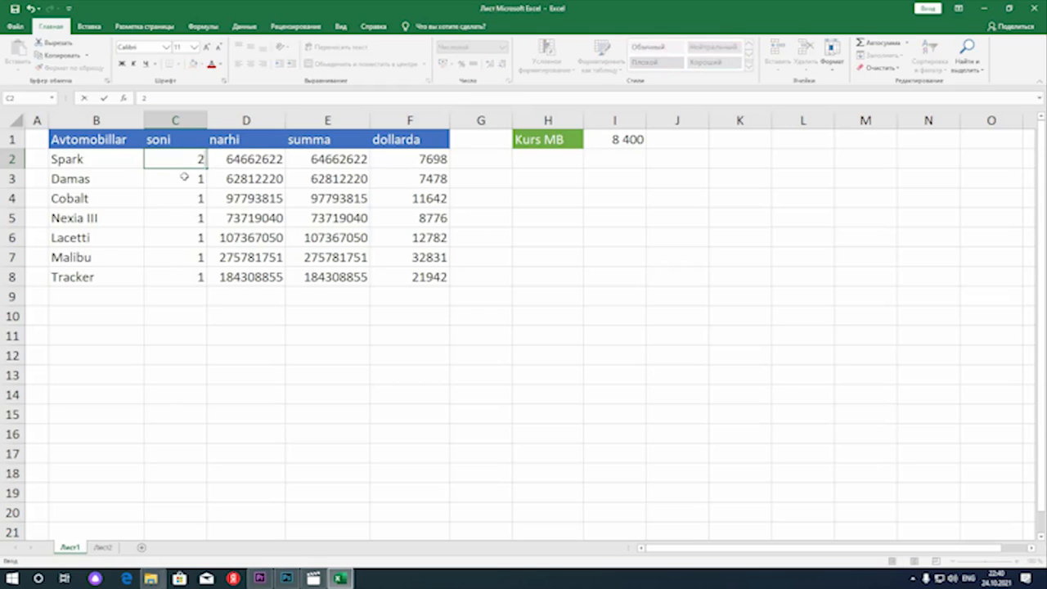
key(Return)
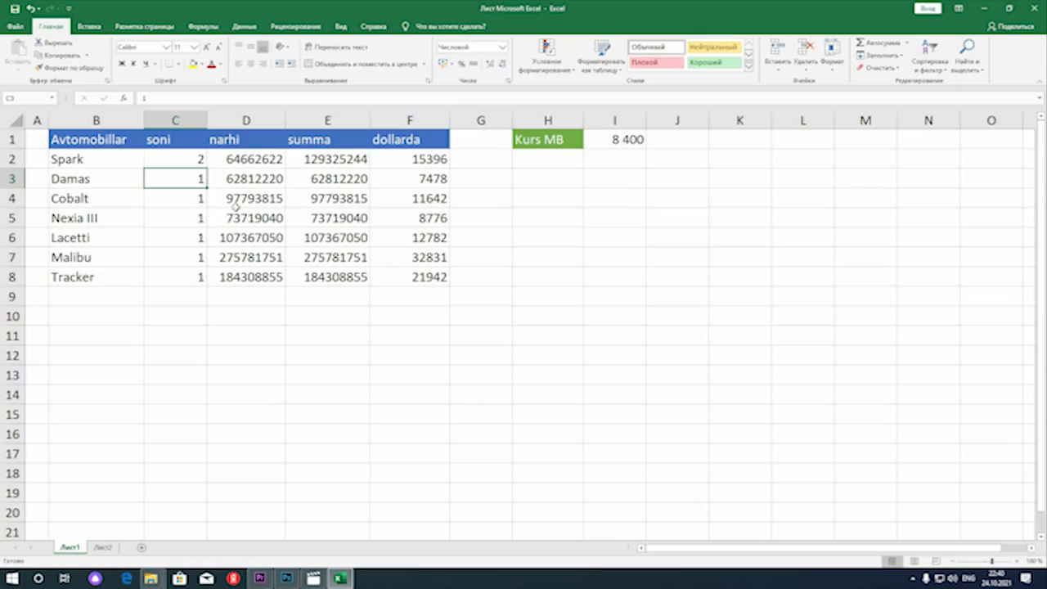
click(191, 215)
text(5)
key(Return)
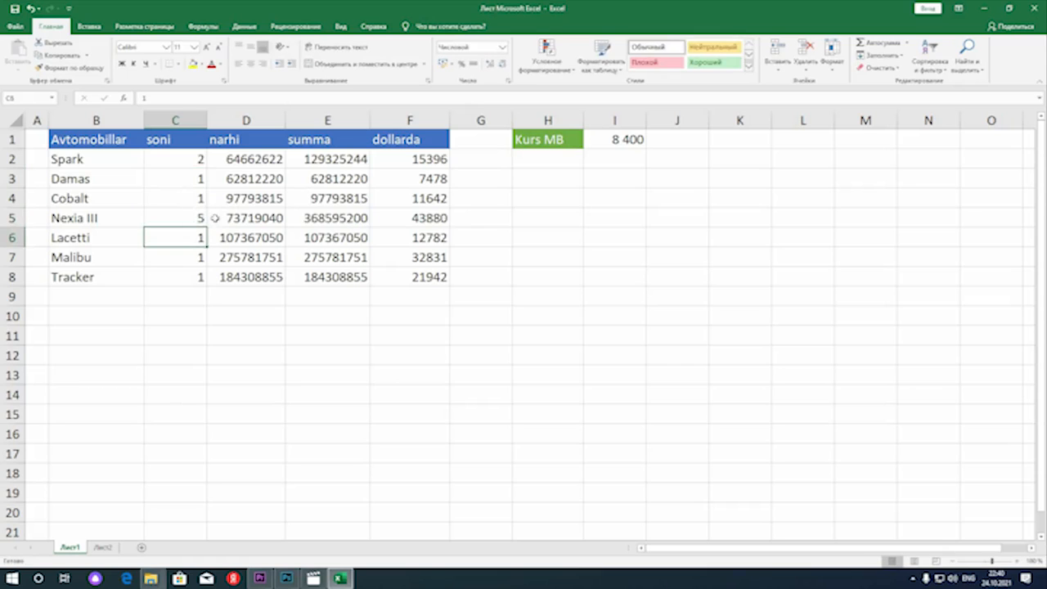
Set the soni quantities of Spark and Nexia III back to 1
click(190, 160)
text(1)
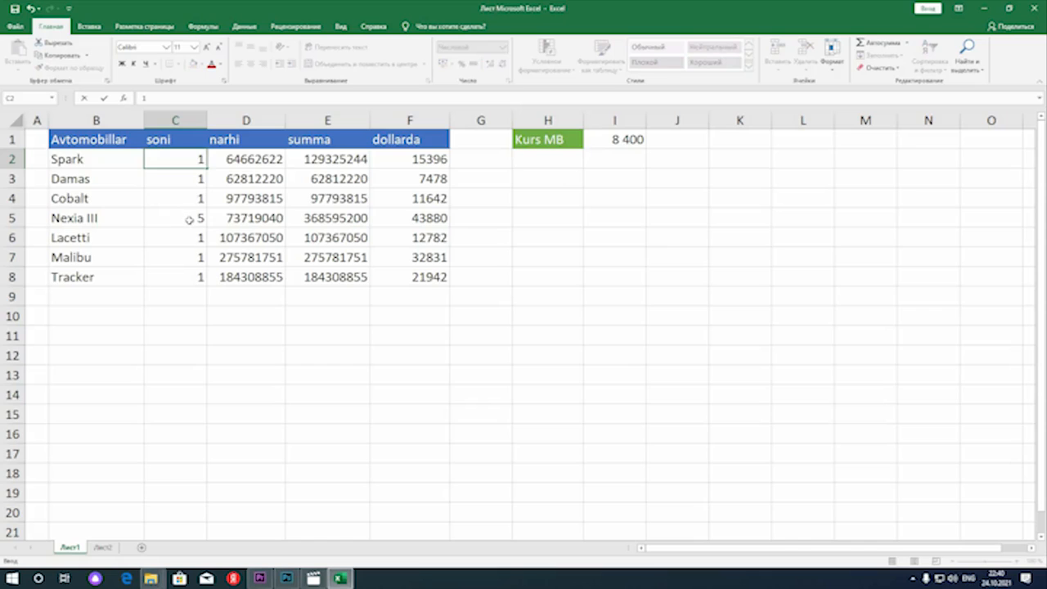
key(Return)
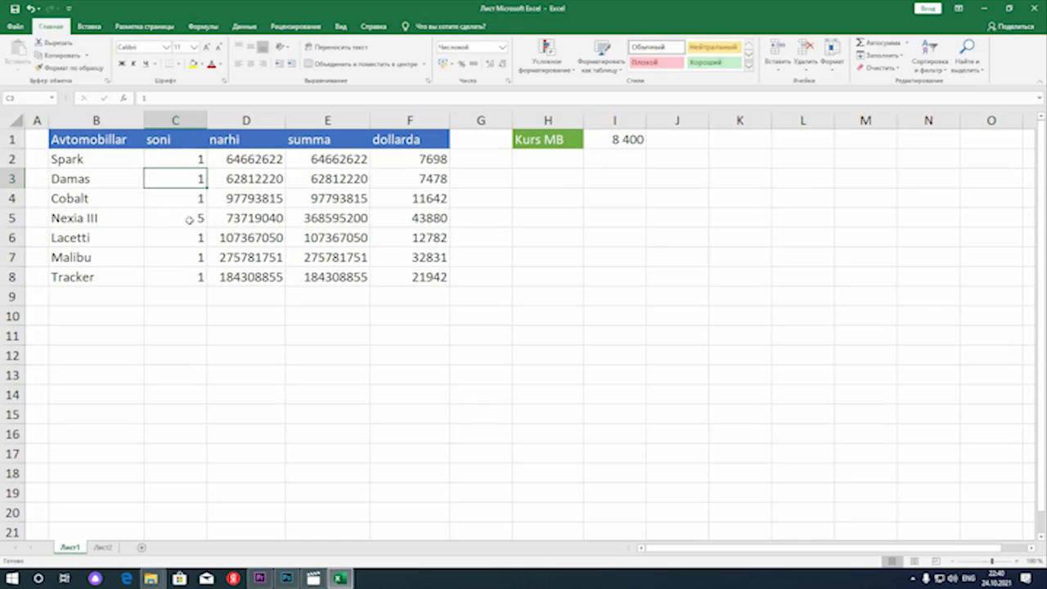
click(197, 216)
text(1)
key(Return)
key(Right)
key(Right)
key(Right)
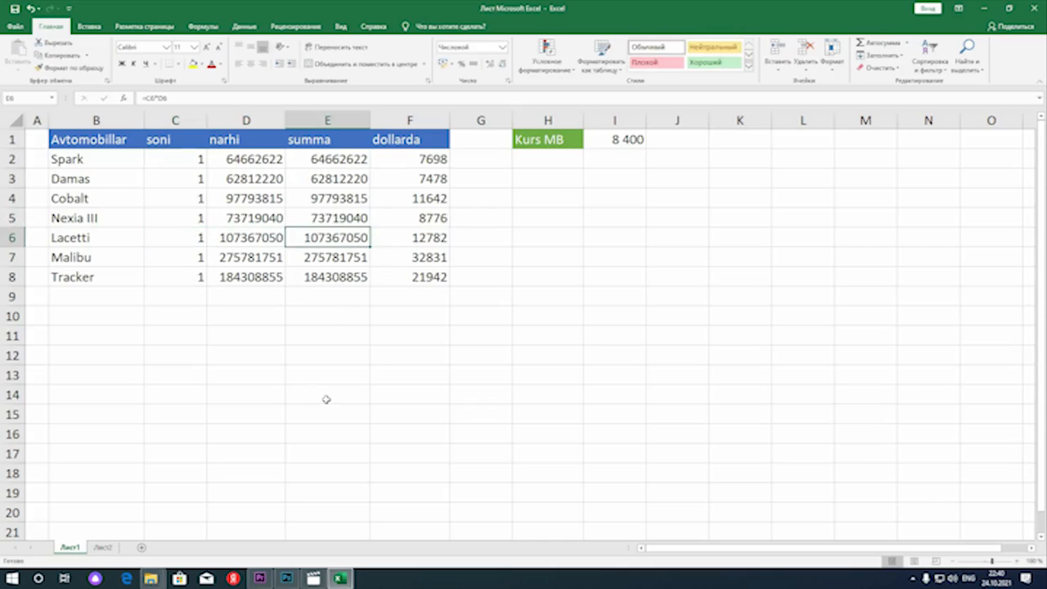
key(Down)
key(Down)
key(Right)
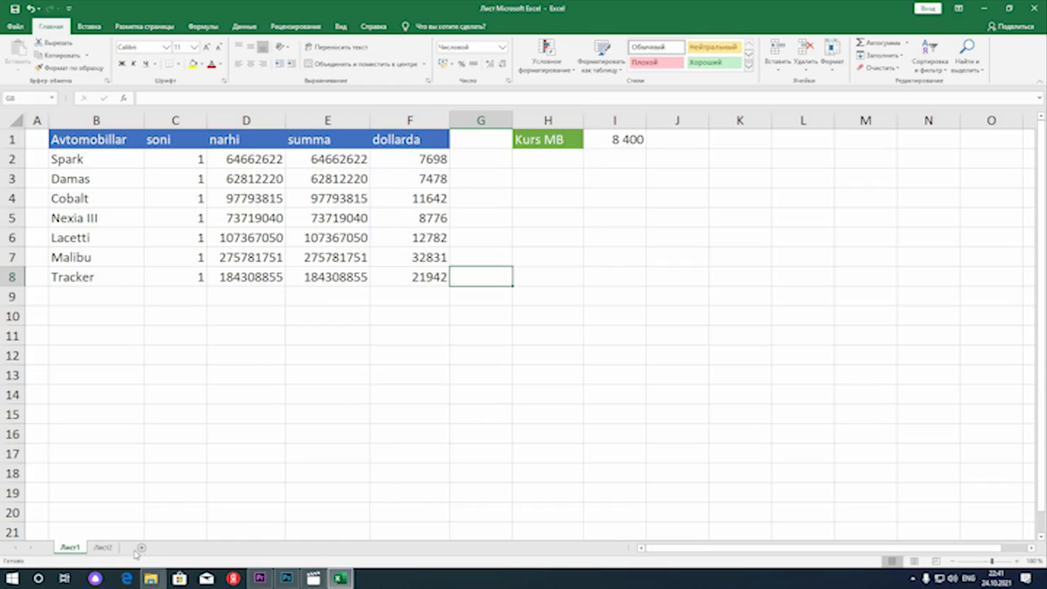
Switch to the Лист2 sheet containing the Kara Jadvali multiplication table
click(102, 548)
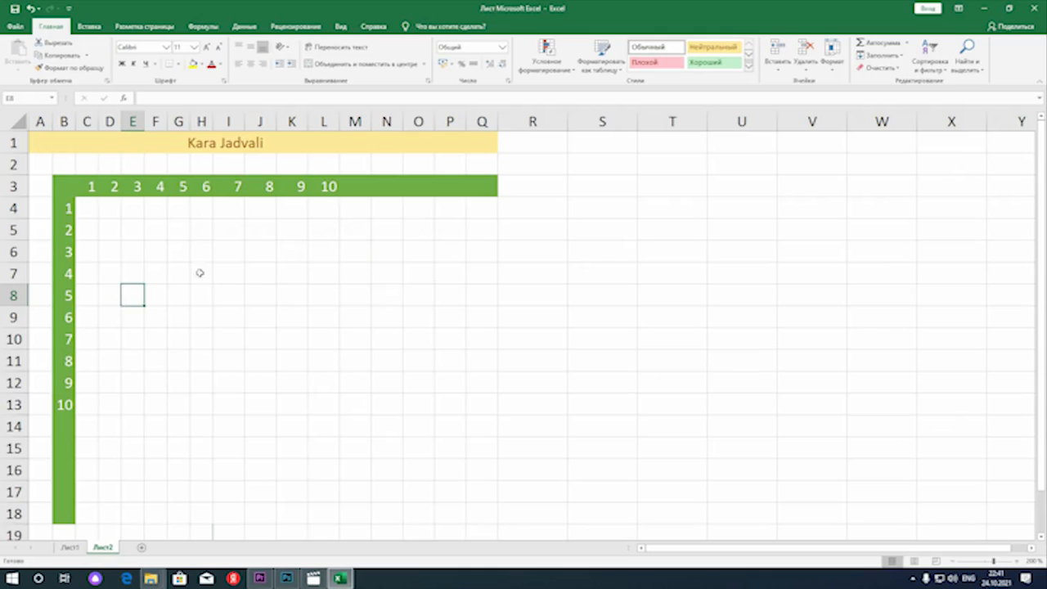
Multiply the first row header by the first column header in C4 with the formula =B4*C3
click(93, 208)
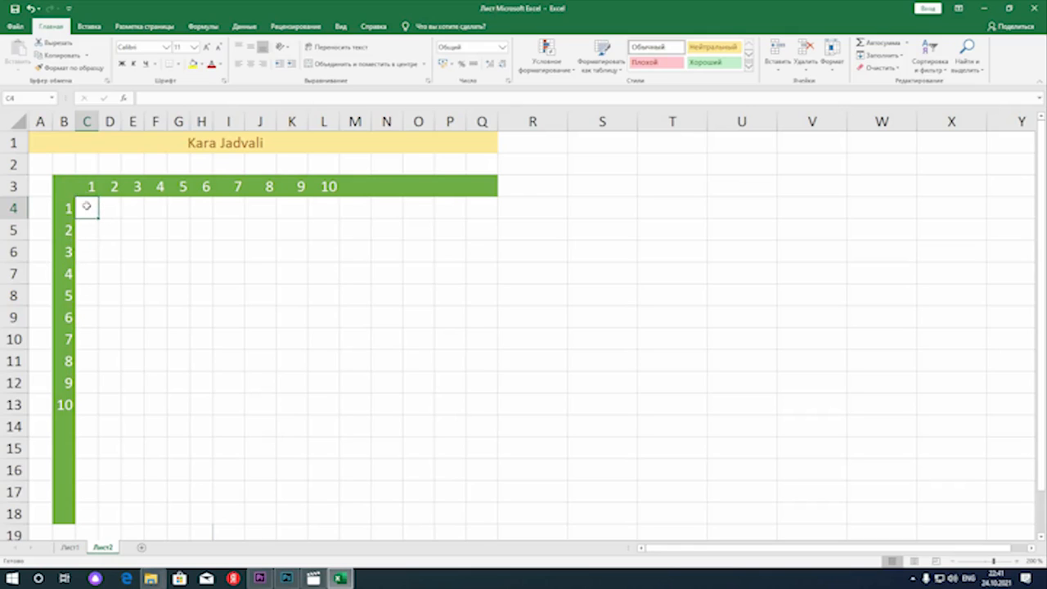
text(=)
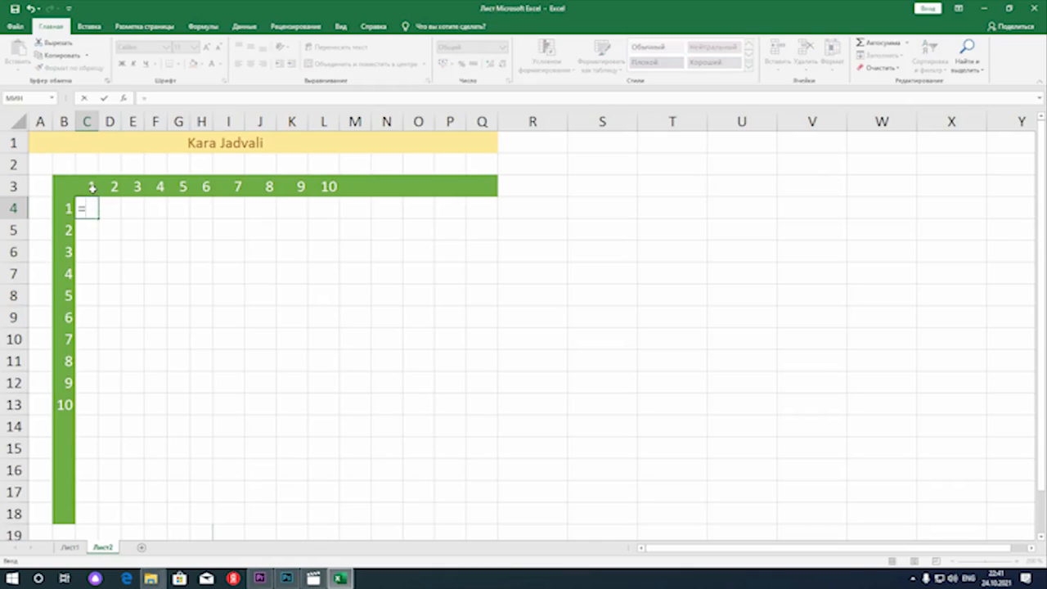
click(71, 208)
text(*)
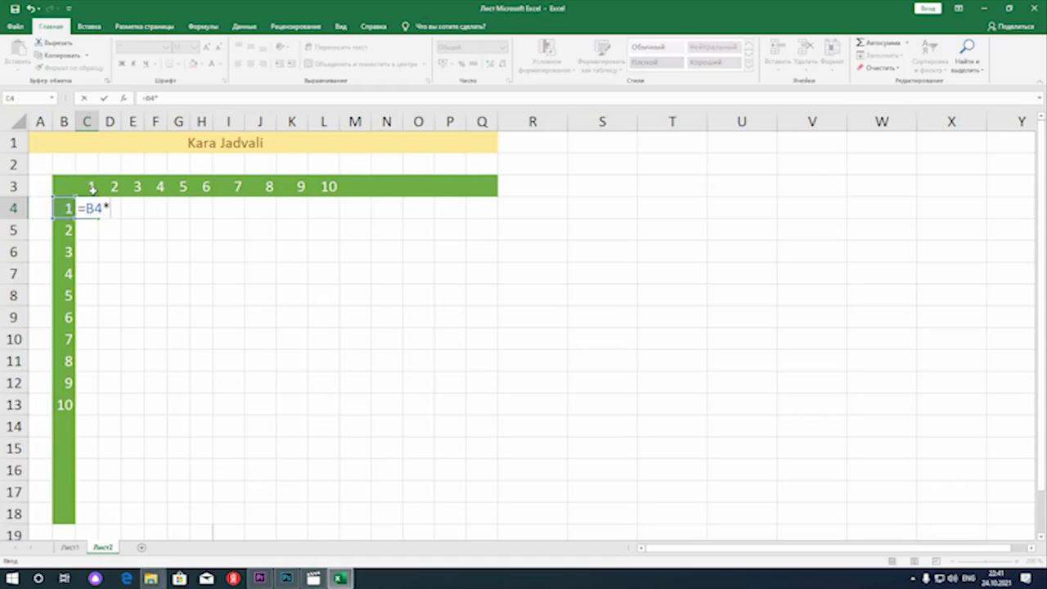
click(93, 188)
key(Return)
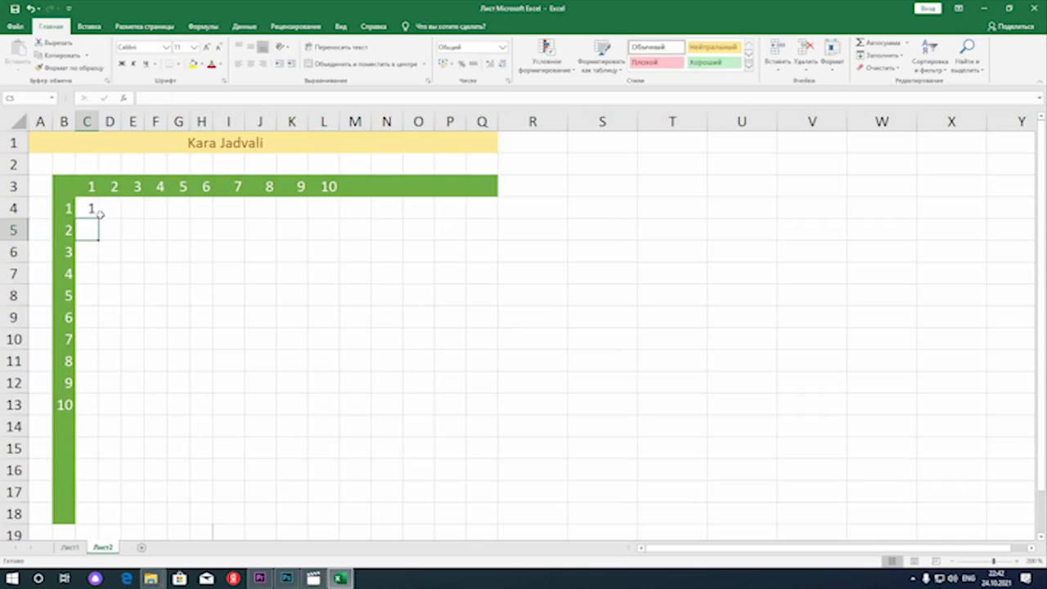
Try to fill the C4 formula down to C6 and check the references in the C6 copy
click(97, 215)
drag(99, 218, 101, 239)
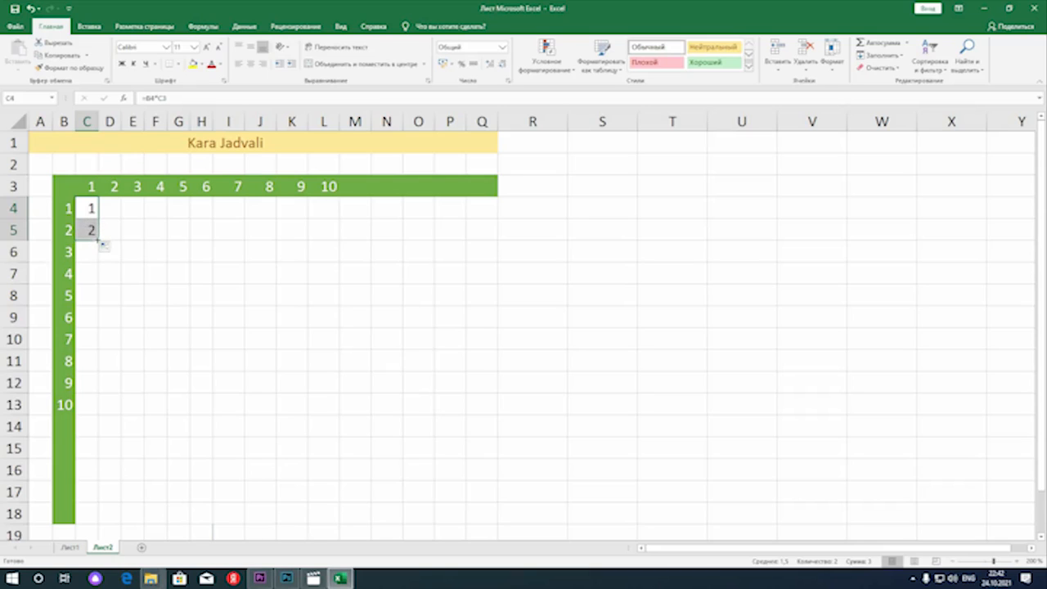
drag(96, 251, 101, 261)
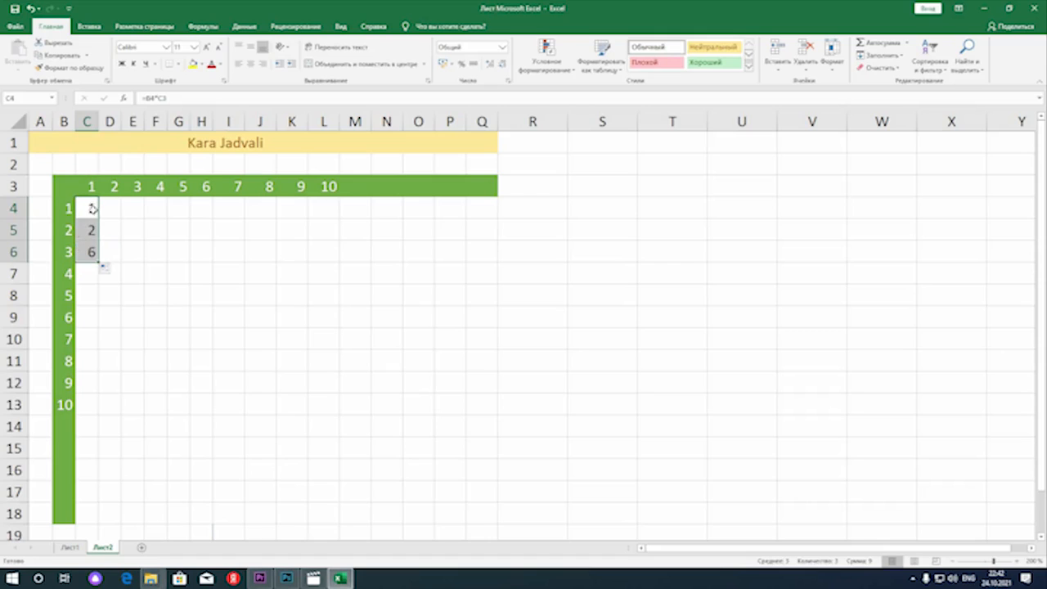
double_click(89, 252)
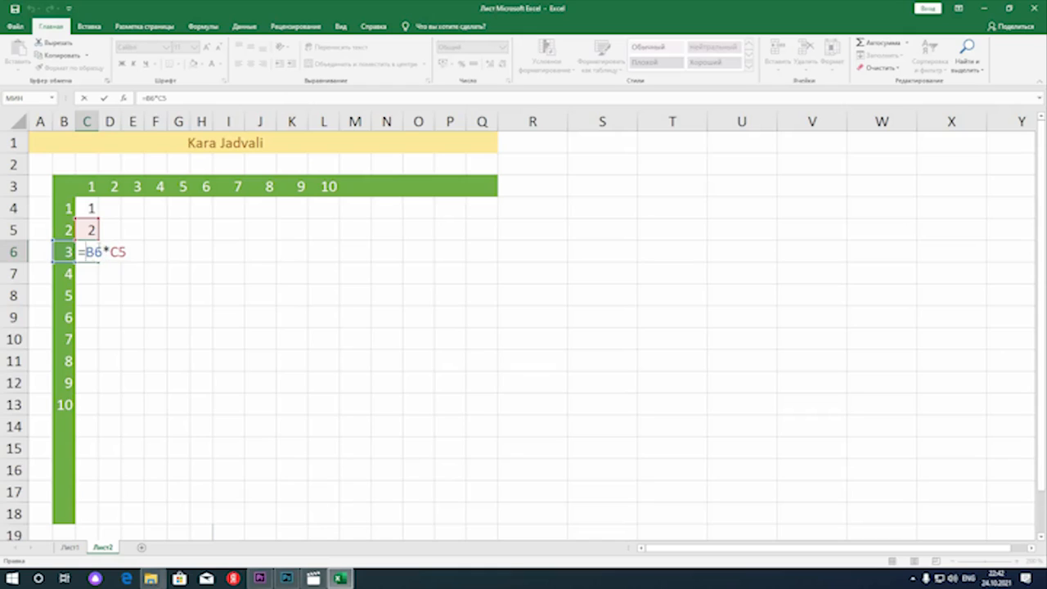
key(Return)
Try to extend the C6 formula to C7 and fill C5:C7 across into column D
click(96, 259)
drag(99, 270, 112, 276)
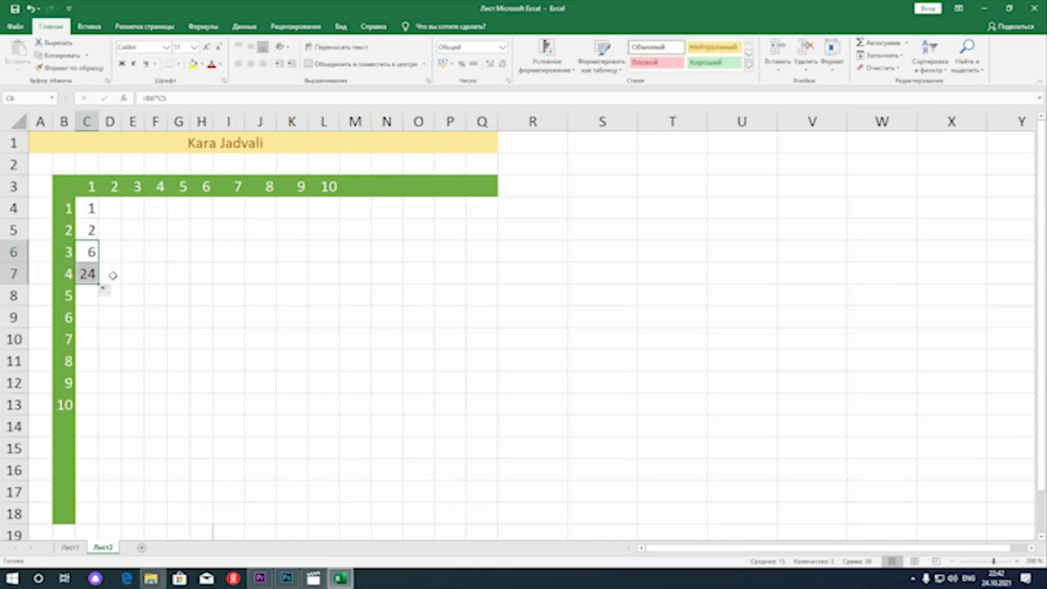
click(95, 278)
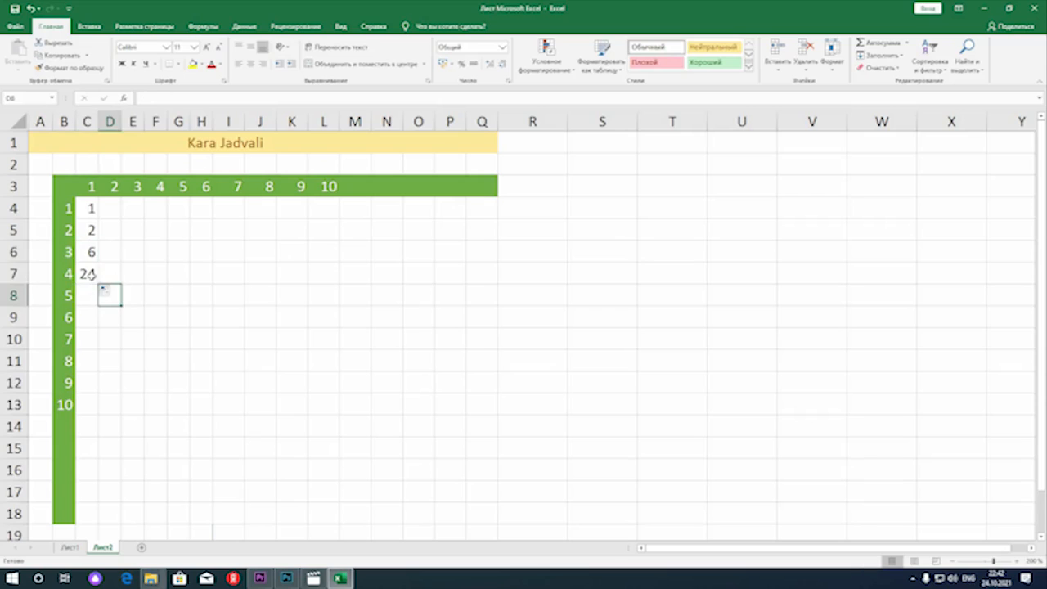
drag(88, 223, 99, 282)
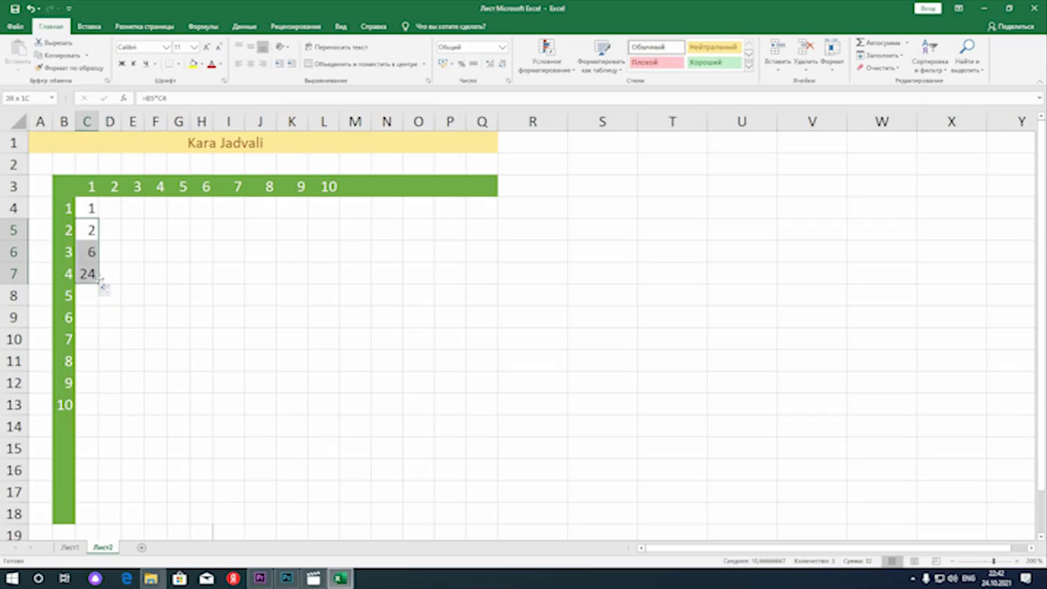
mouse_move(100, 284)
mouse_down()
mouse_move(140, 284)
mouse_move(113, 274)
mouse_up()
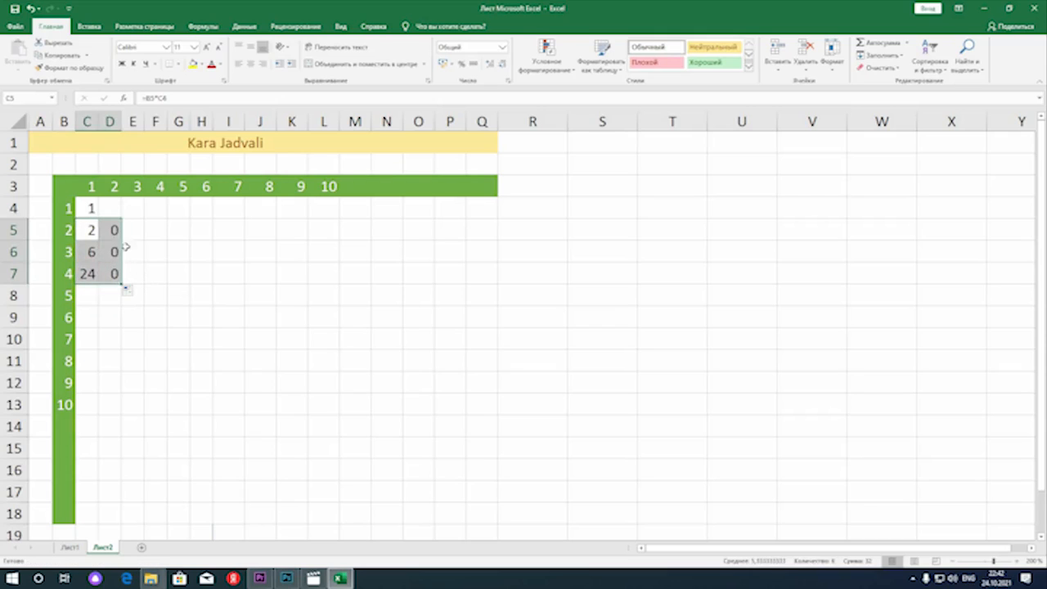
Clear the trial formulas from C5:D7 and from C4
key(Delete)
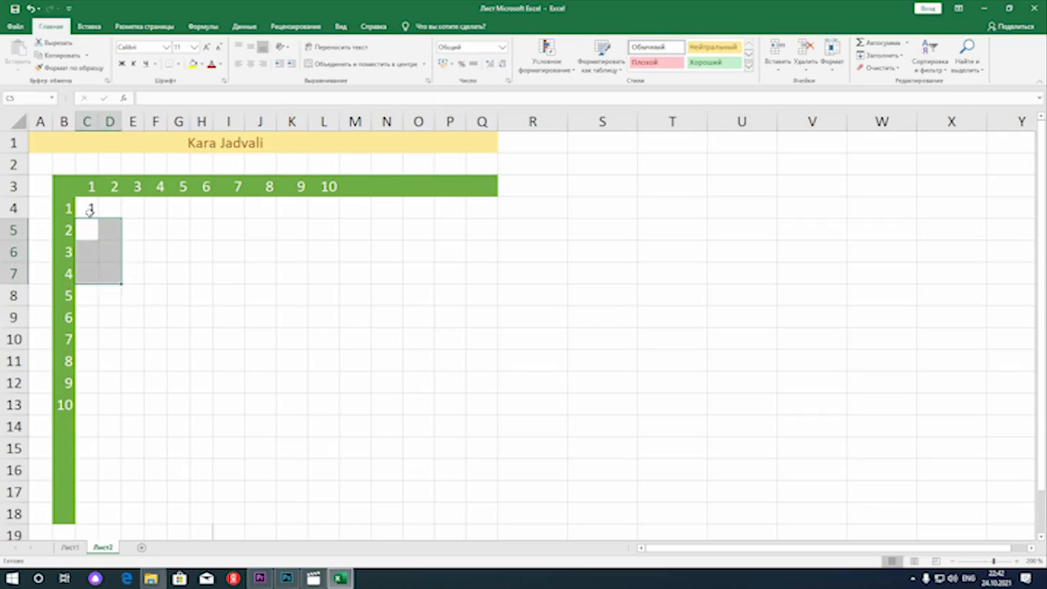
click(88, 210)
key(Delete)
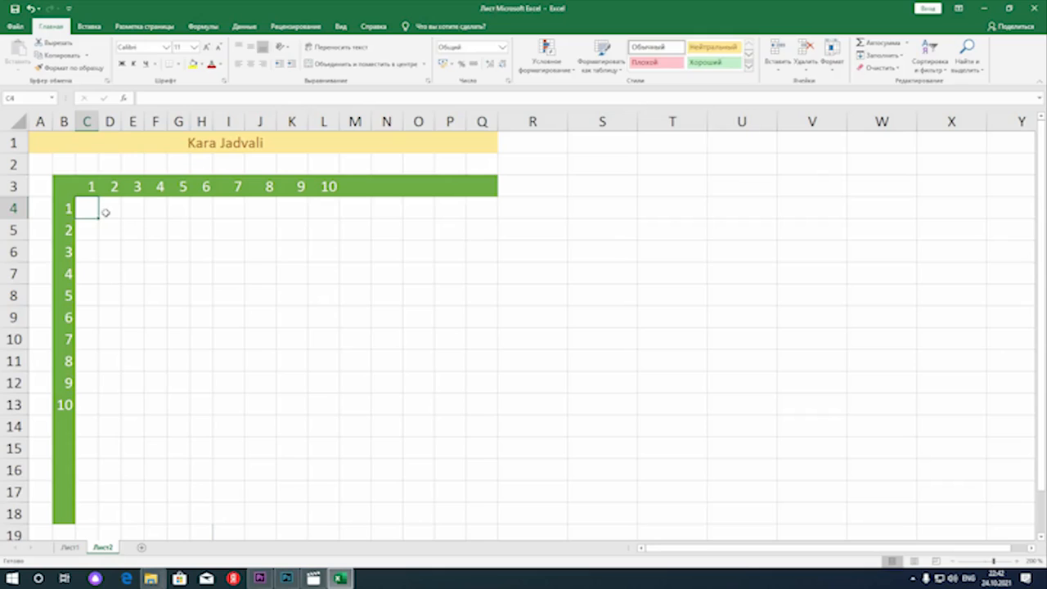
Enter the formula =B4*C$3 in C4, locking only the row of the column-header reference
text(=)
click(67, 211)
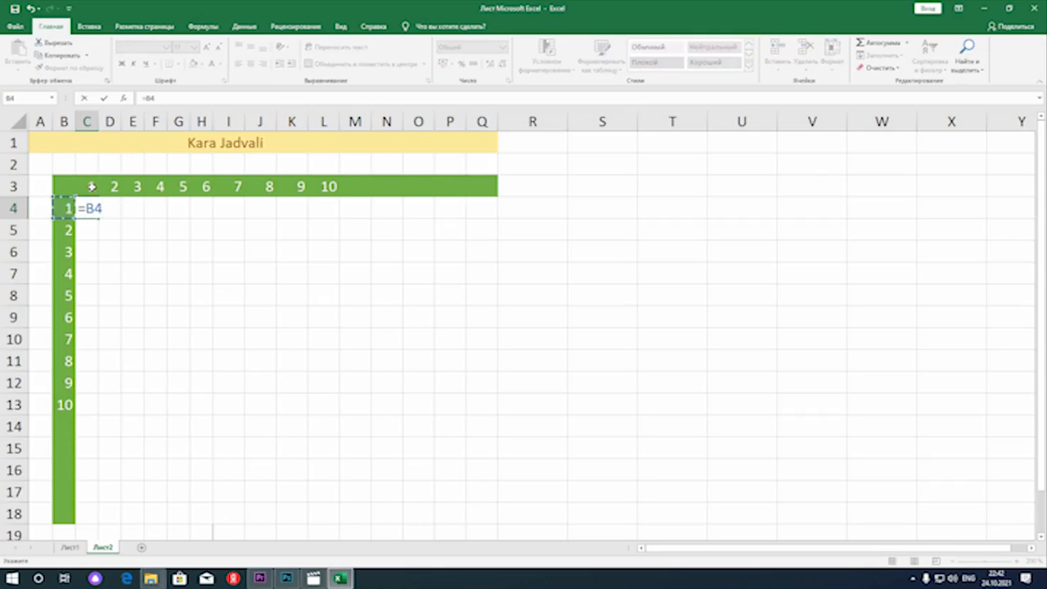
text(*)
click(92, 187)
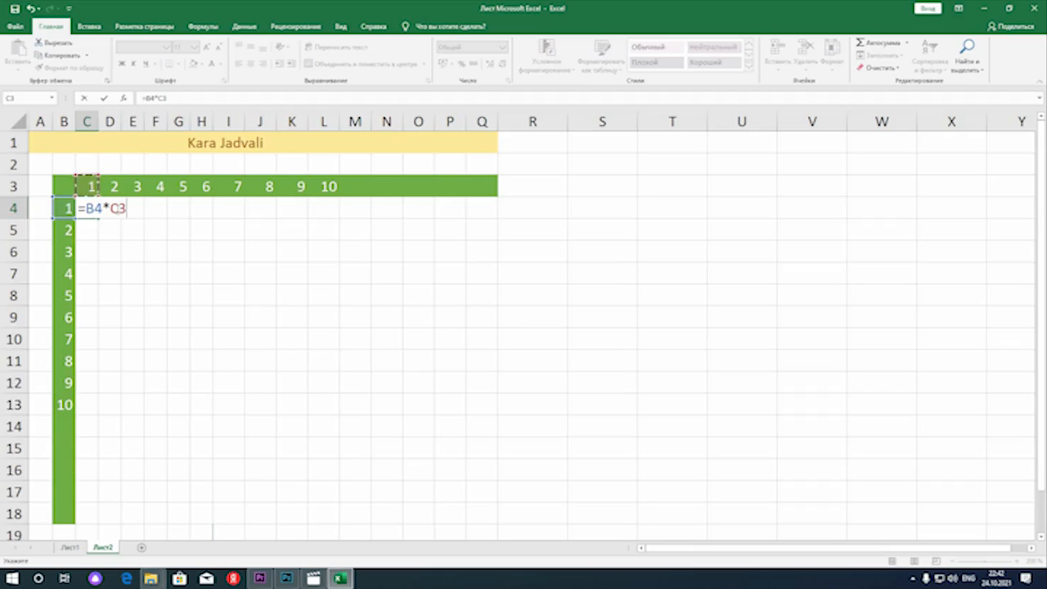
click(119, 208)
text($)
key(Return)
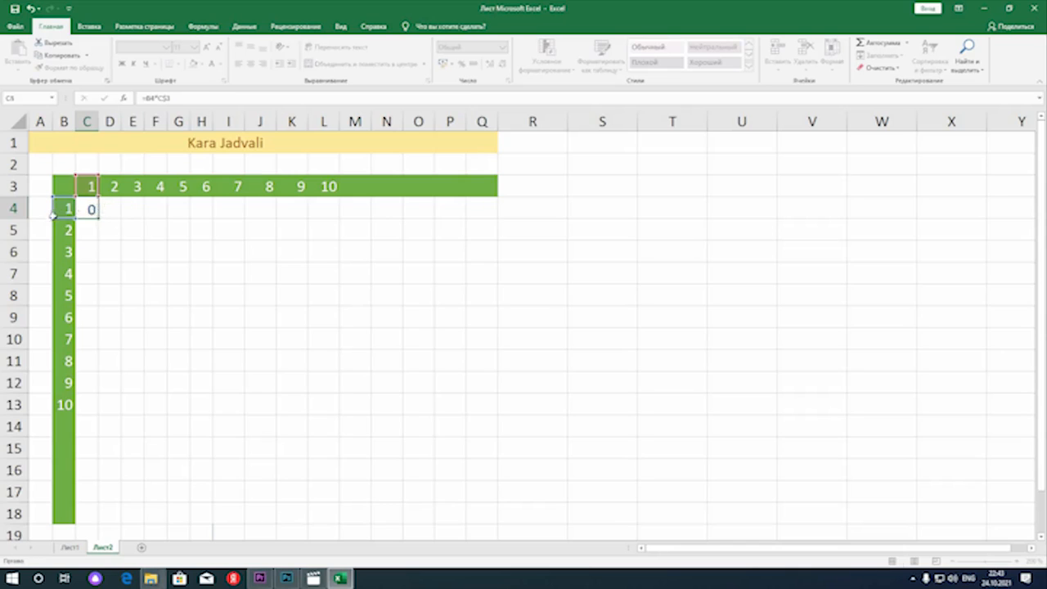
Fill the C4 formula down to C13 and check the references in the C13 copy
click(97, 216)
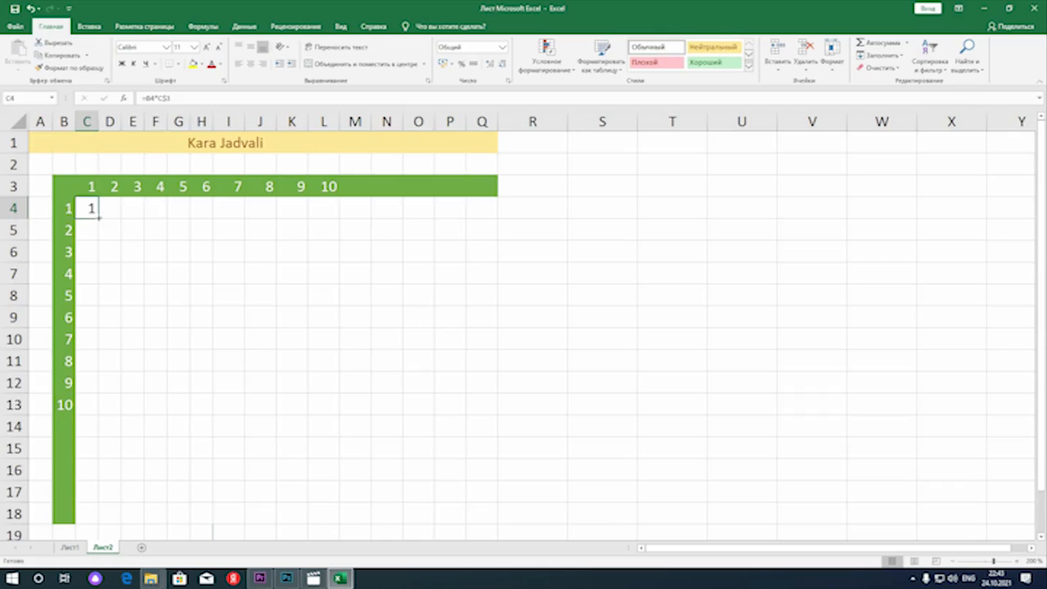
drag(97, 259, 117, 370)
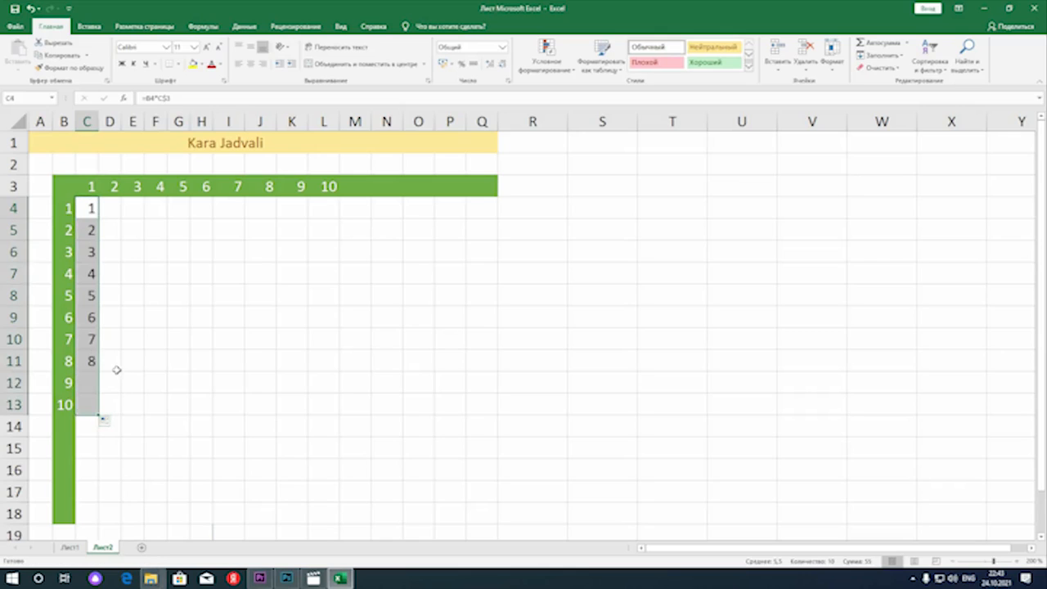
double_click(82, 404)
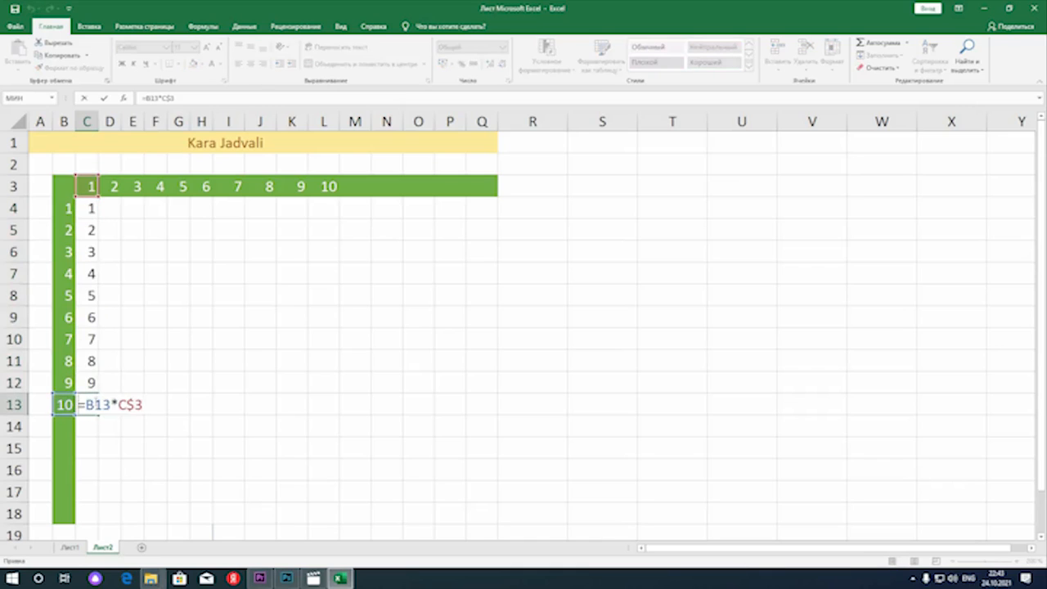
key(Return)
click(95, 405)
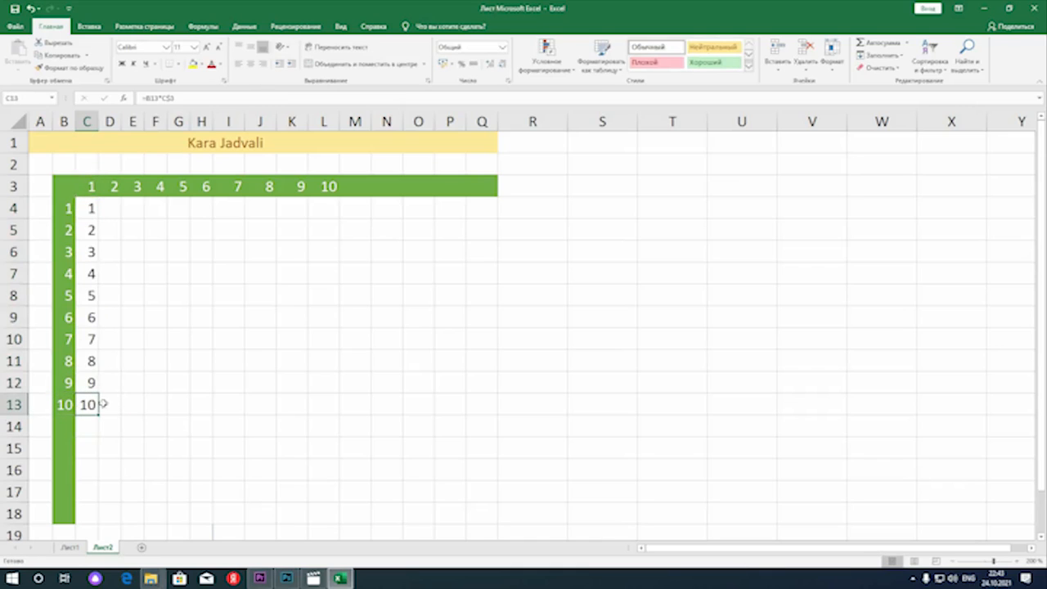
Try to fill C4:C13 across into column D and check the references in the D13 copy
drag(92, 208, 125, 413)
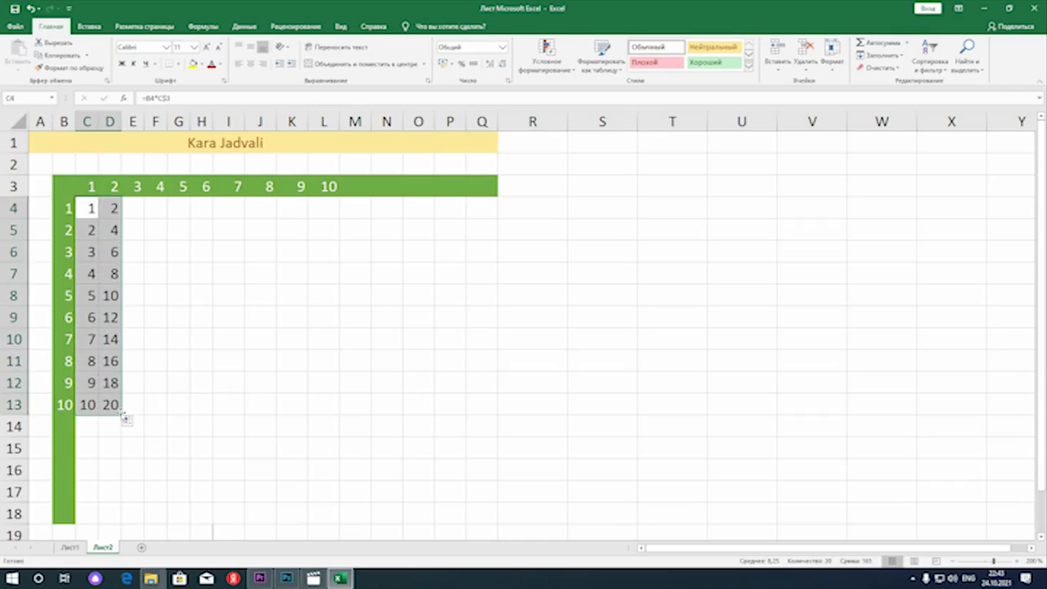
double_click(110, 404)
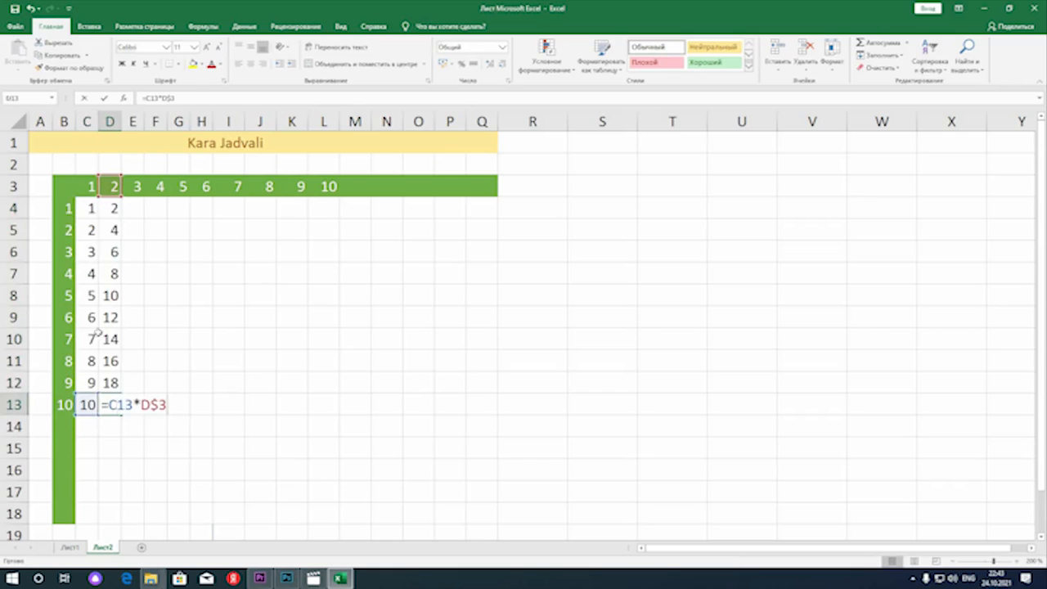
double_click(110, 361)
key(Return)
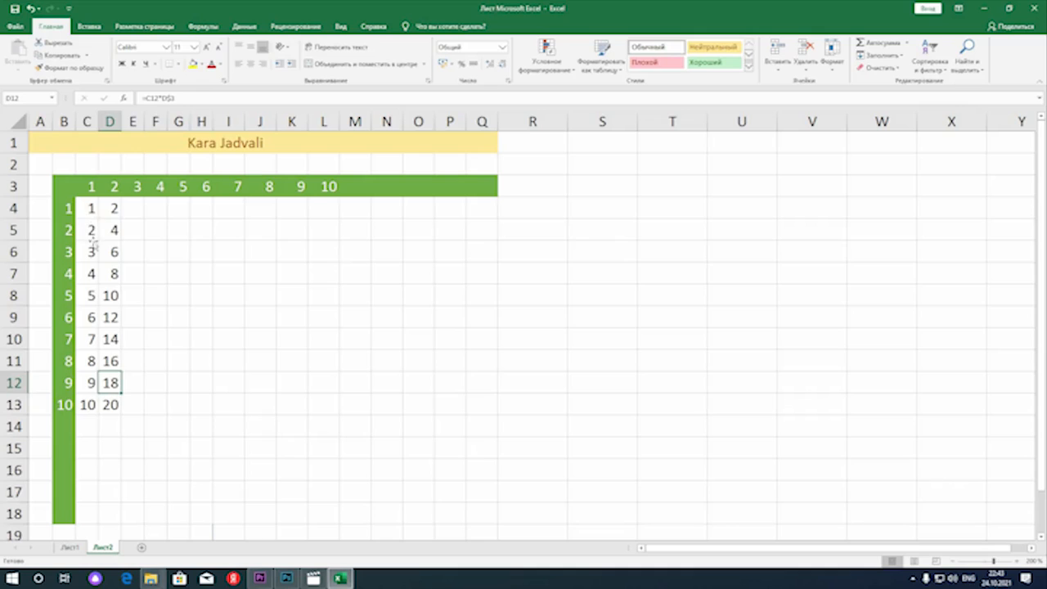
Try replacing the C4 formula with the constant 1 and filling the block across to column E
click(92, 232)
click(96, 215)
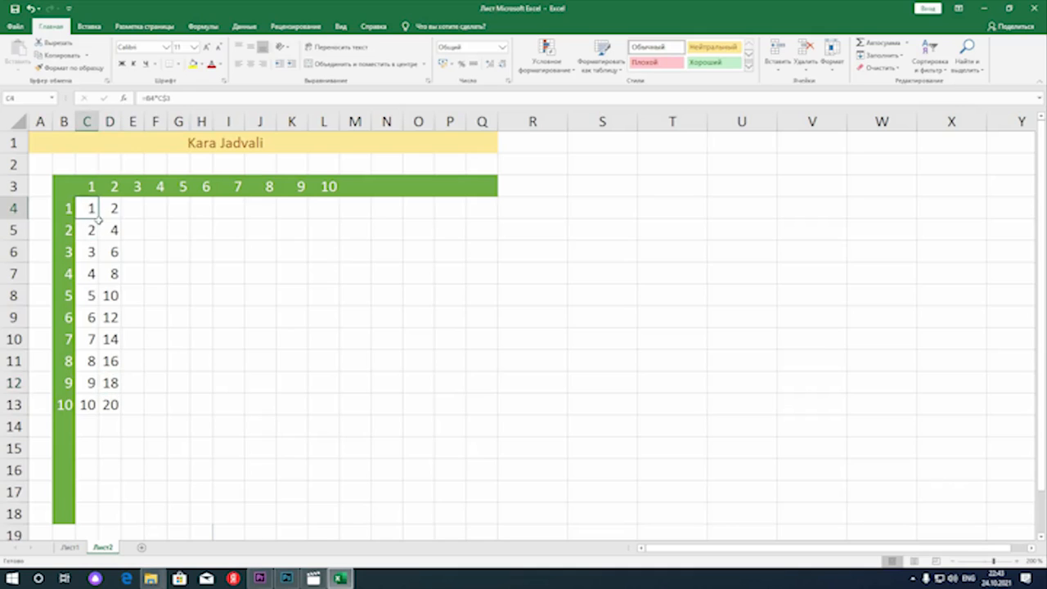
drag(99, 219, 130, 415)
drag(95, 382, 89, 208)
text(1)
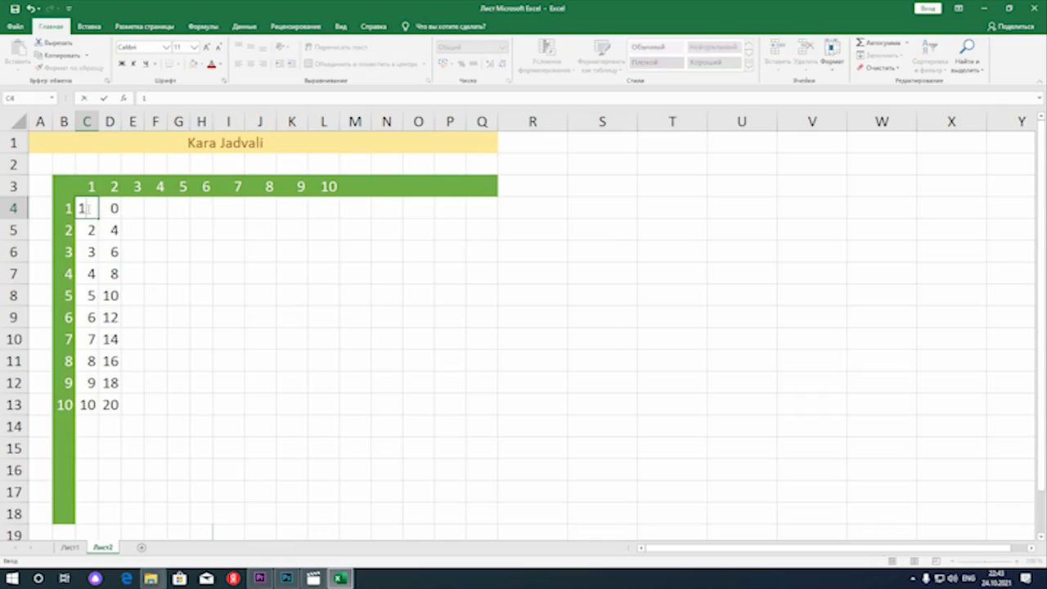
key(Return)
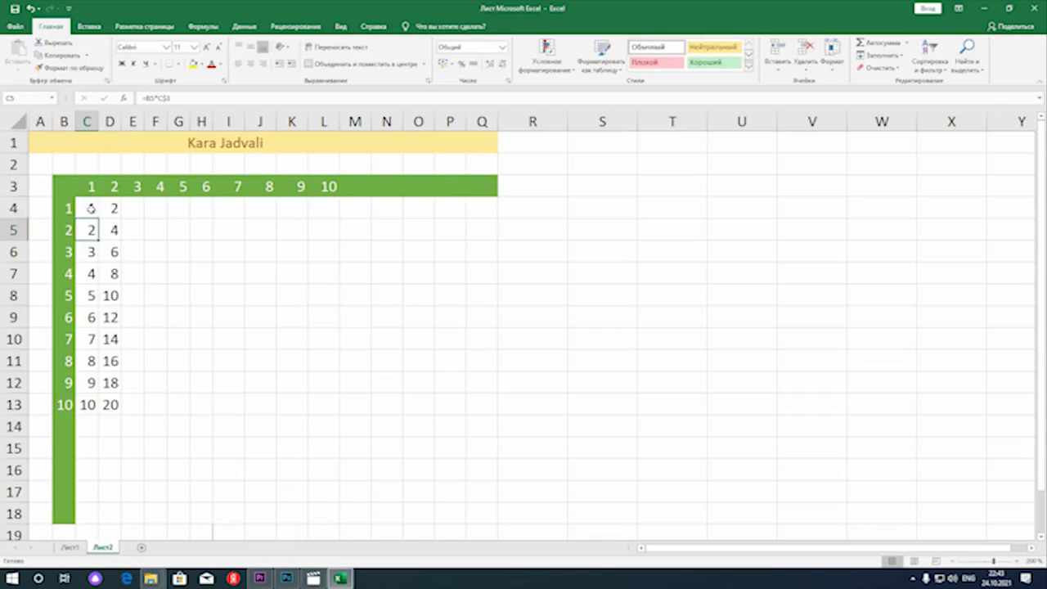
click(93, 211)
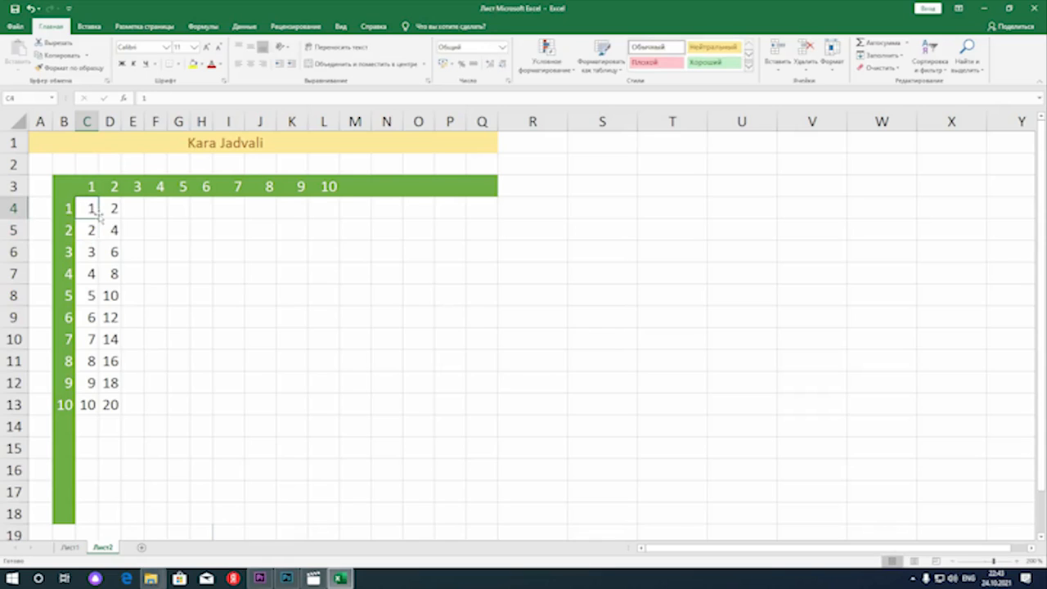
drag(86, 207, 152, 388)
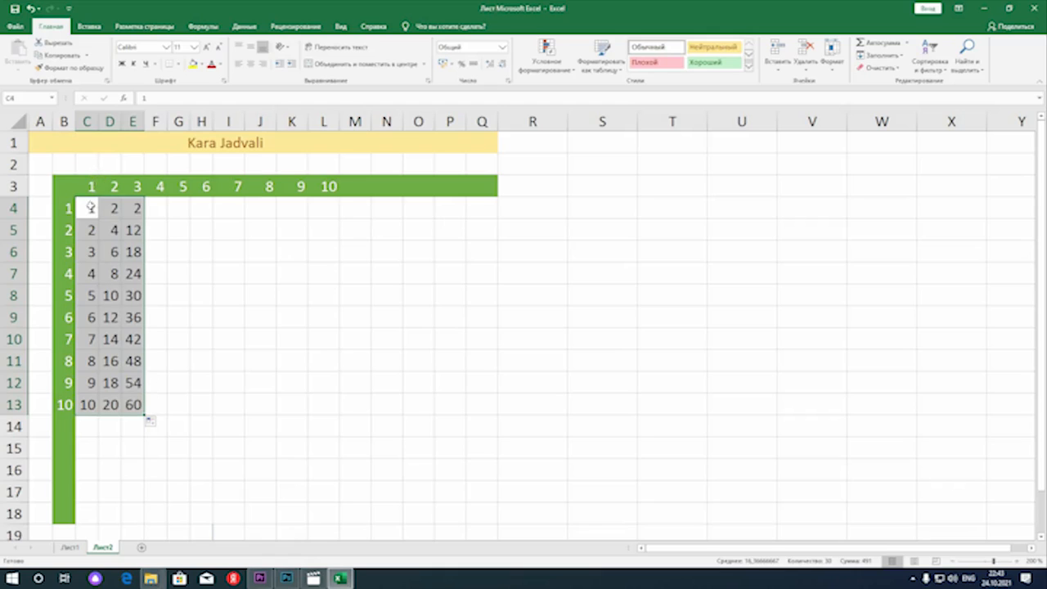
Clear the trial results from C5:F13 and D4:F4
drag(155, 230, 82, 401)
key(Delete)
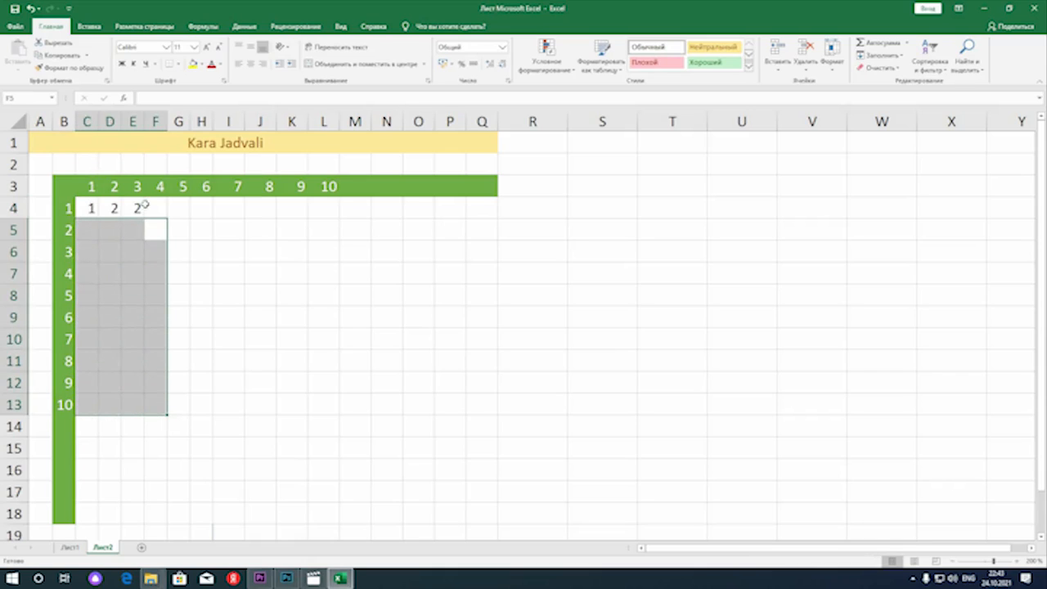
drag(154, 210, 115, 215)
key(Delete)
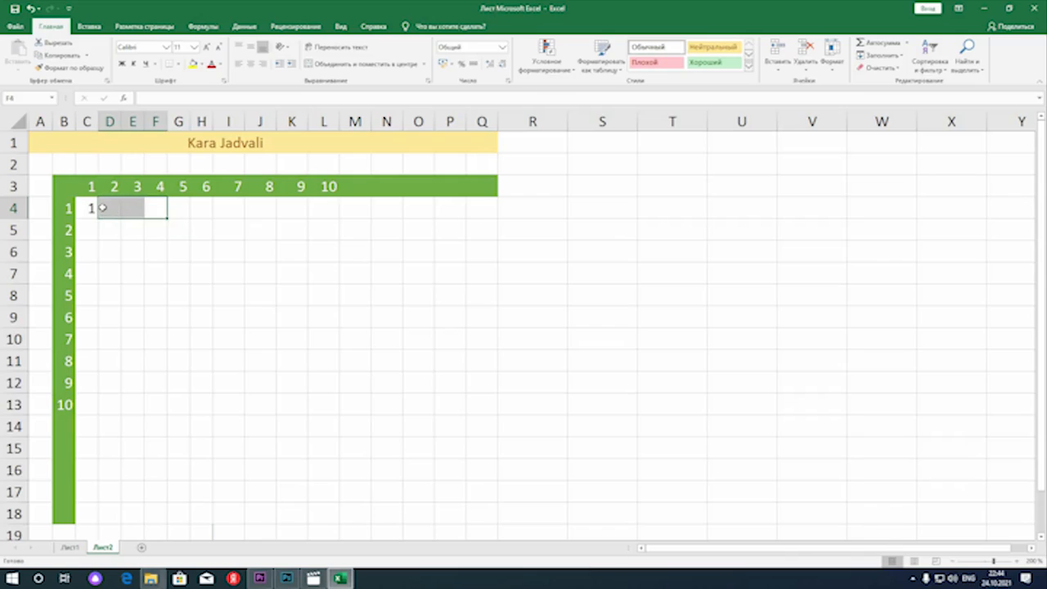
Replace the content of C4 with the formula =$B4*C$3, locking the header column and the header row
click(90, 208)
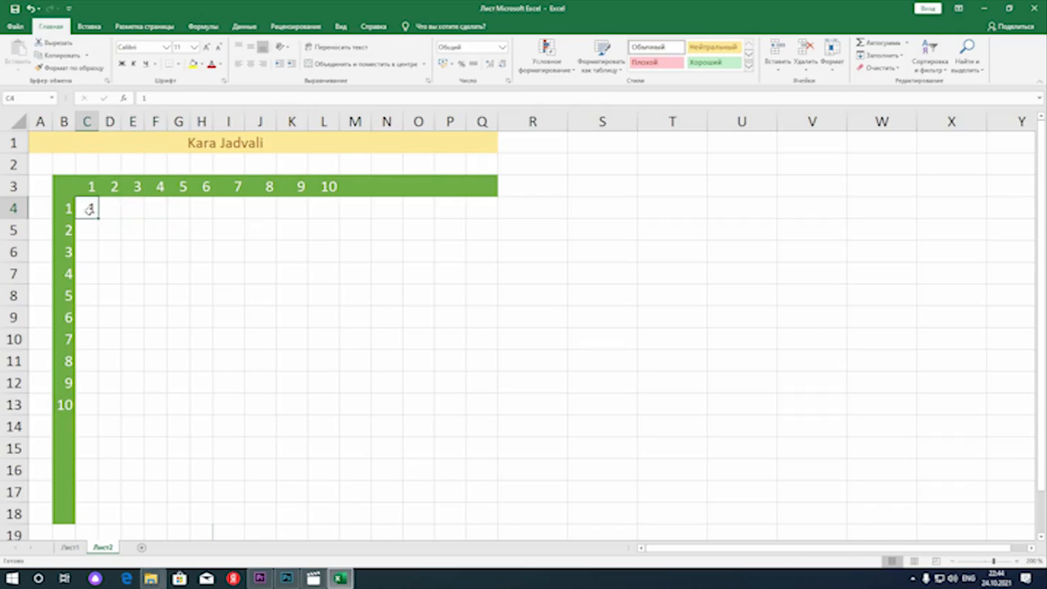
key(BackSpace)
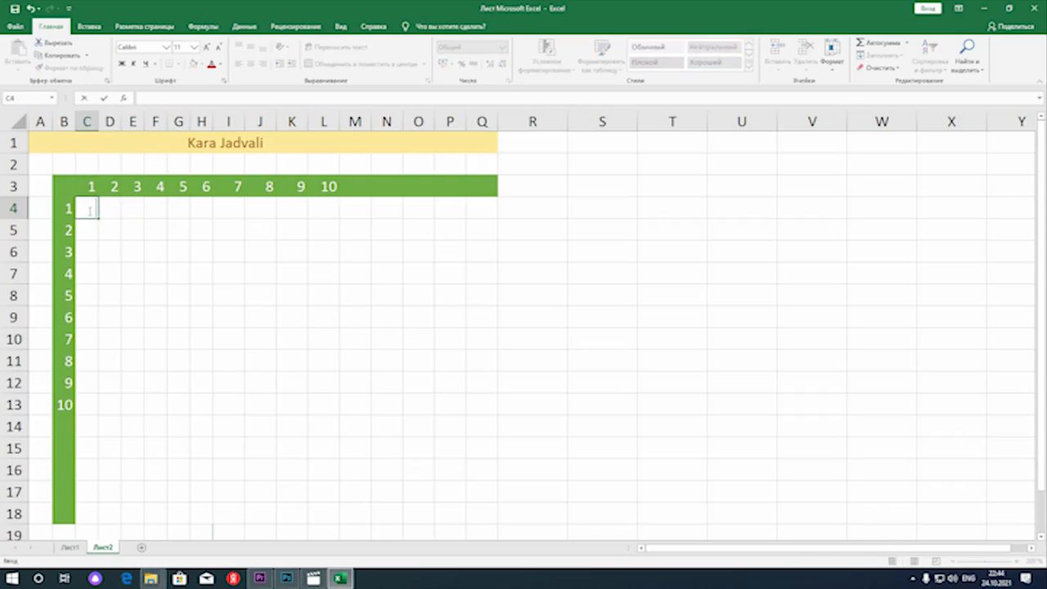
text(=)
click(69, 212)
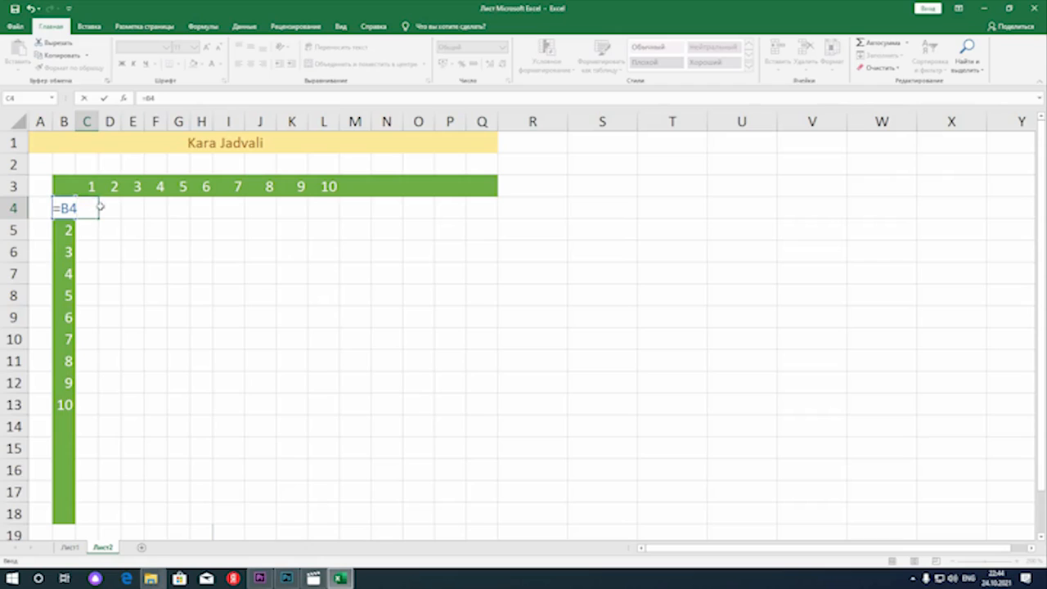
text(*)
click(86, 186)
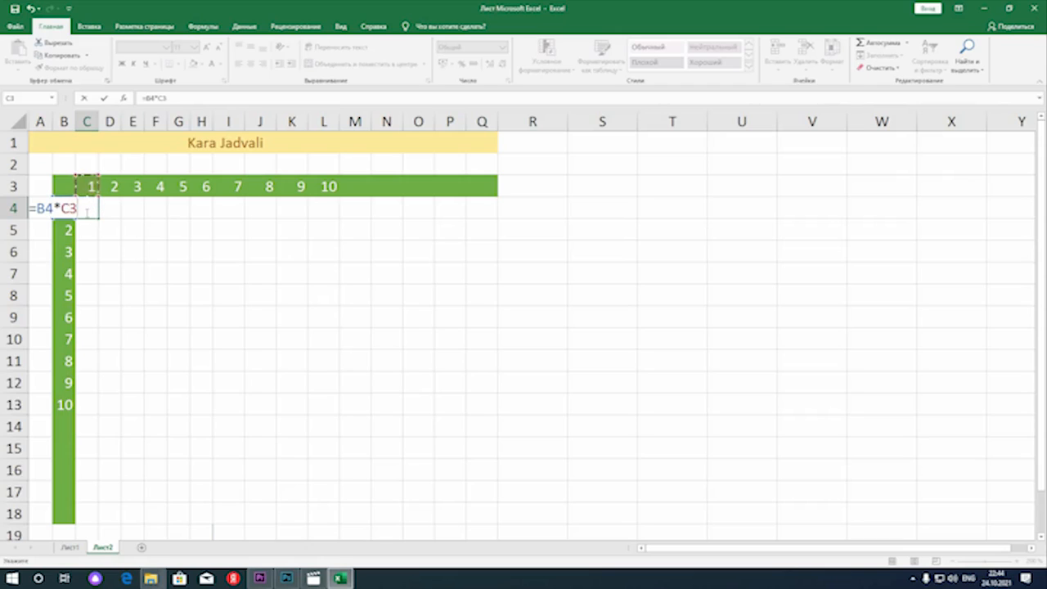
click(71, 207)
key(Return)
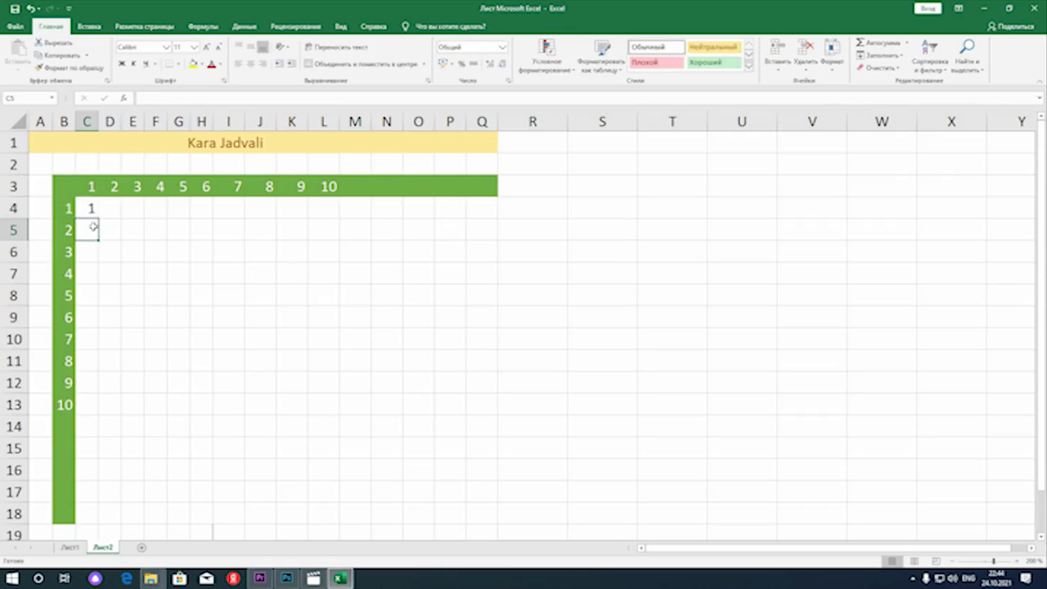
click(92, 207)
double_click(92, 208)
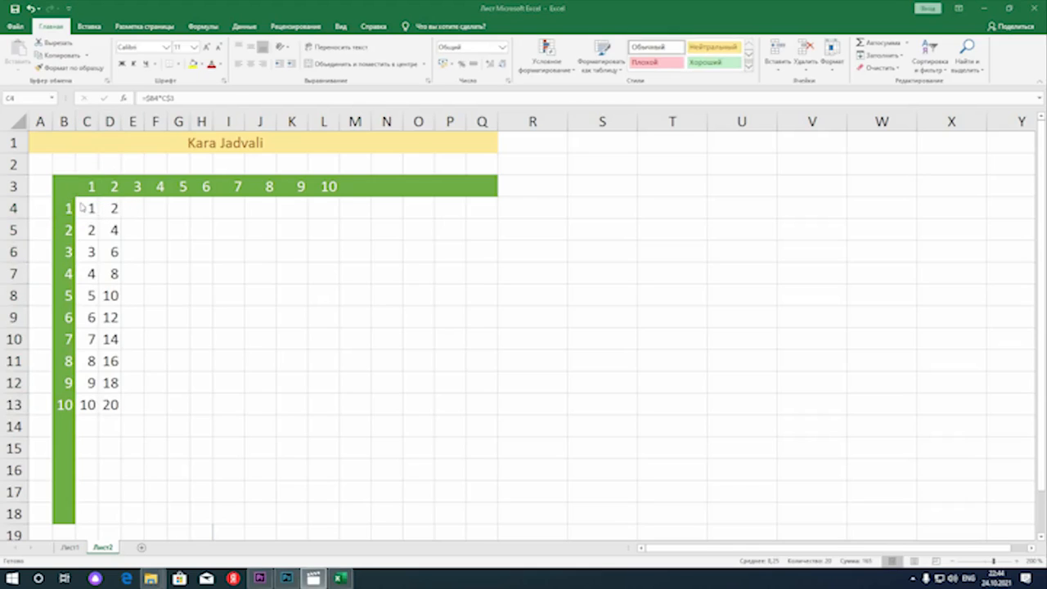
Fill the C4 formula over the whole 10 by 10 grid C4:L13 and check the references in L13
drag(82, 208, 124, 419)
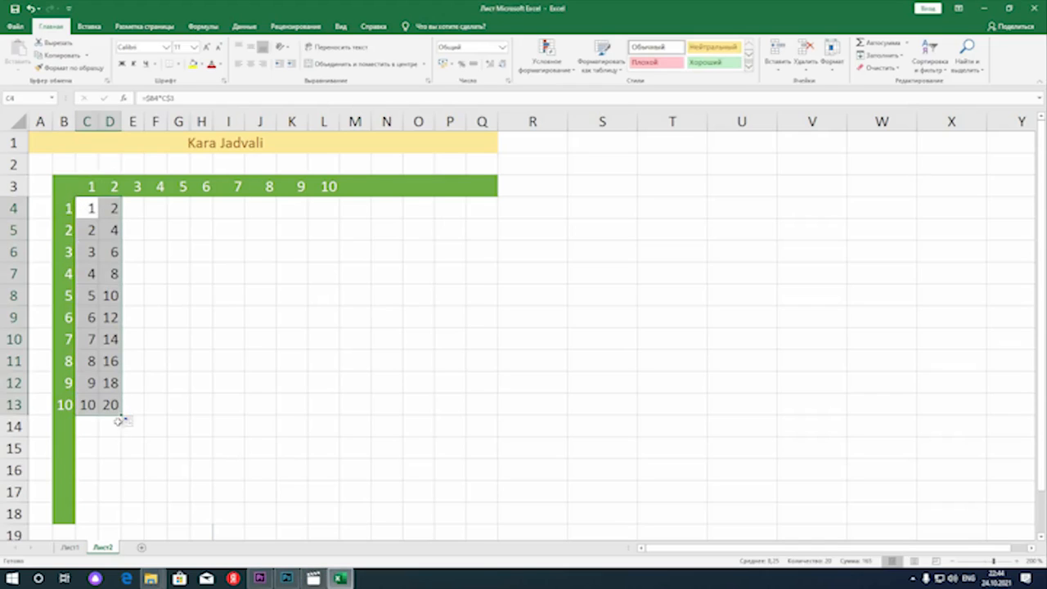
drag(122, 416, 141, 421)
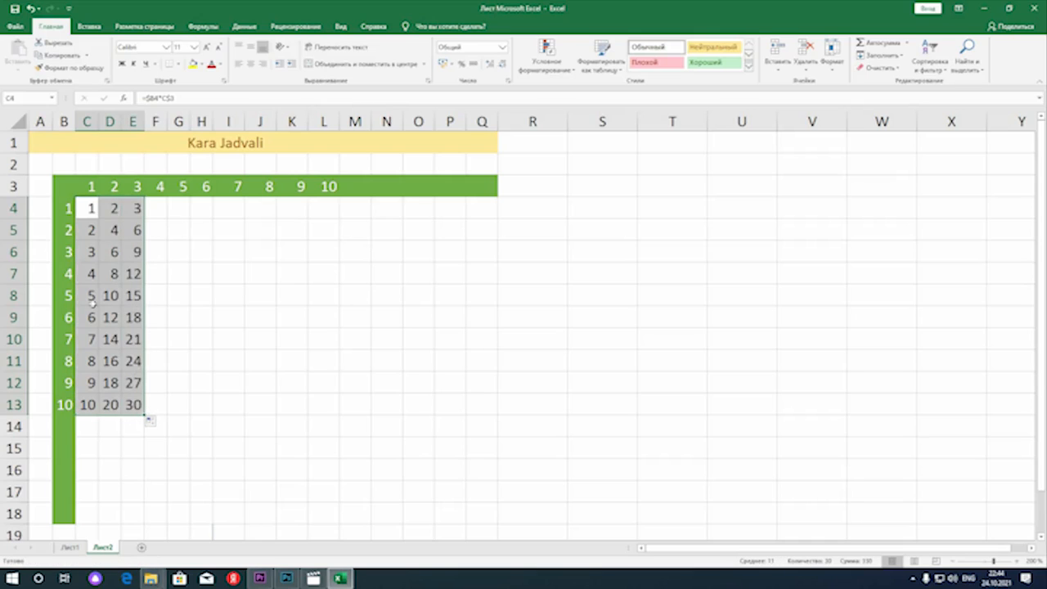
drag(145, 418, 343, 422)
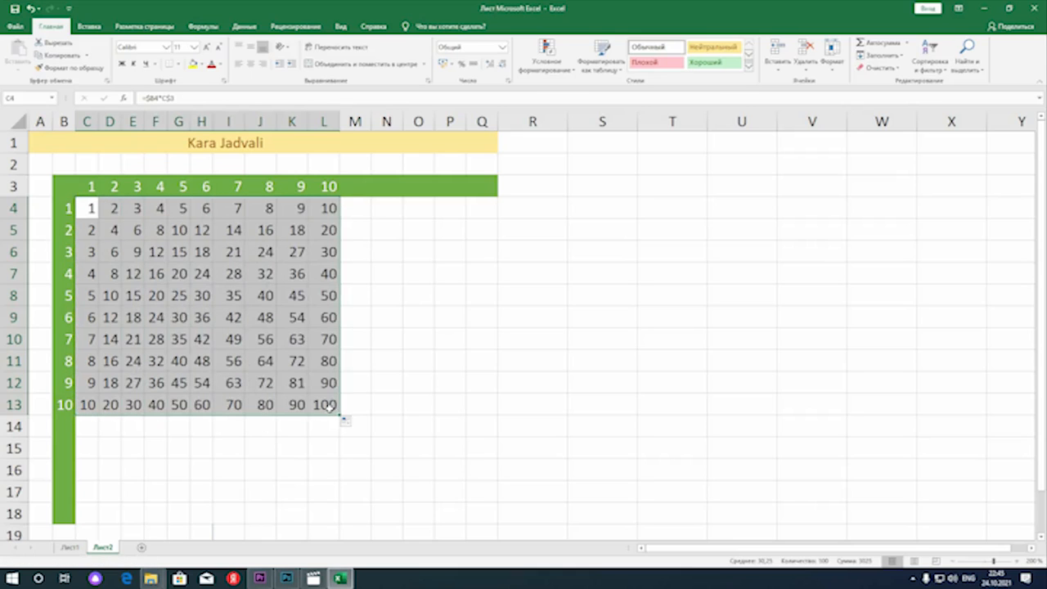
click(327, 407)
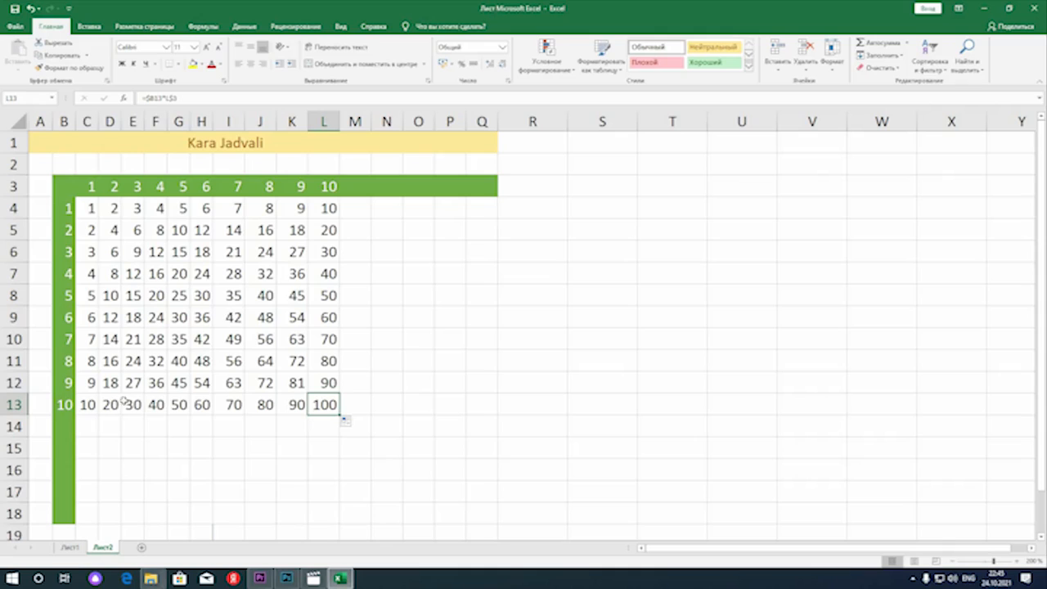
Extend the row headers by entering 11, 12, 13, 14 and 15 in B14:B18
click(64, 427)
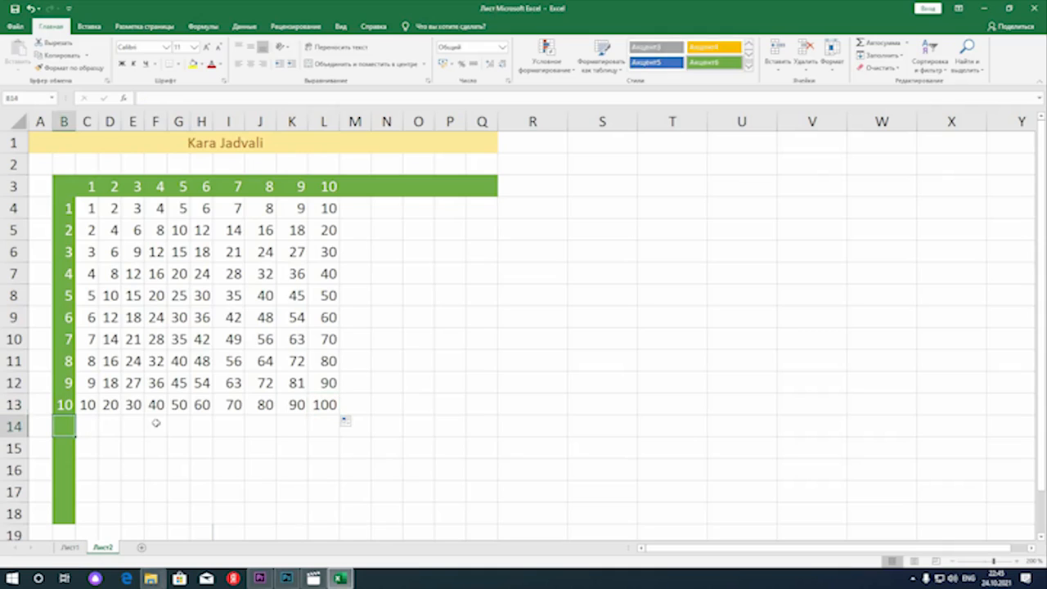
text(11)
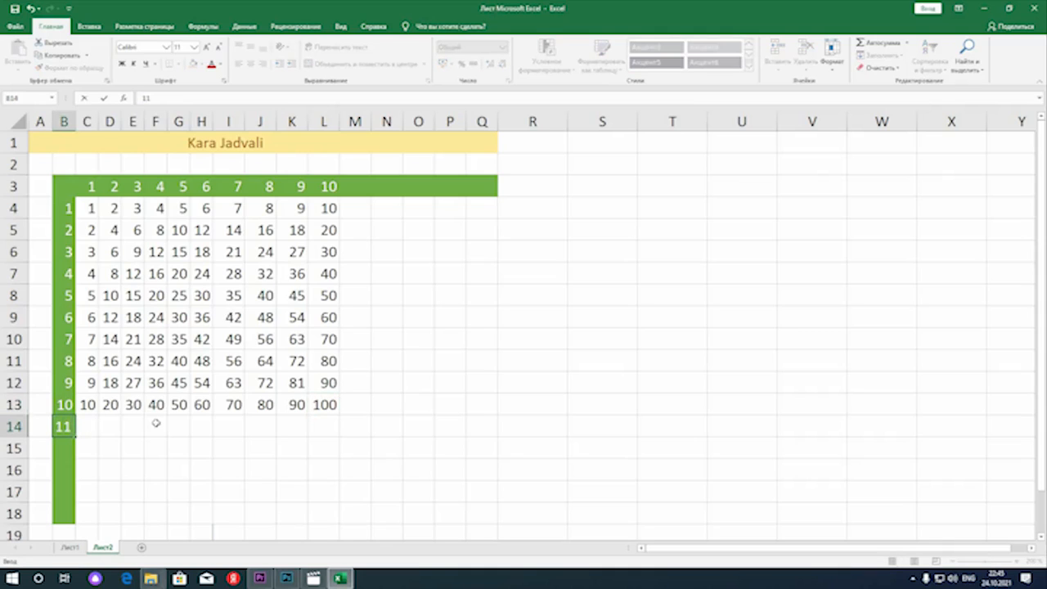
key(Return)
text(12)
key(Return)
text(13)
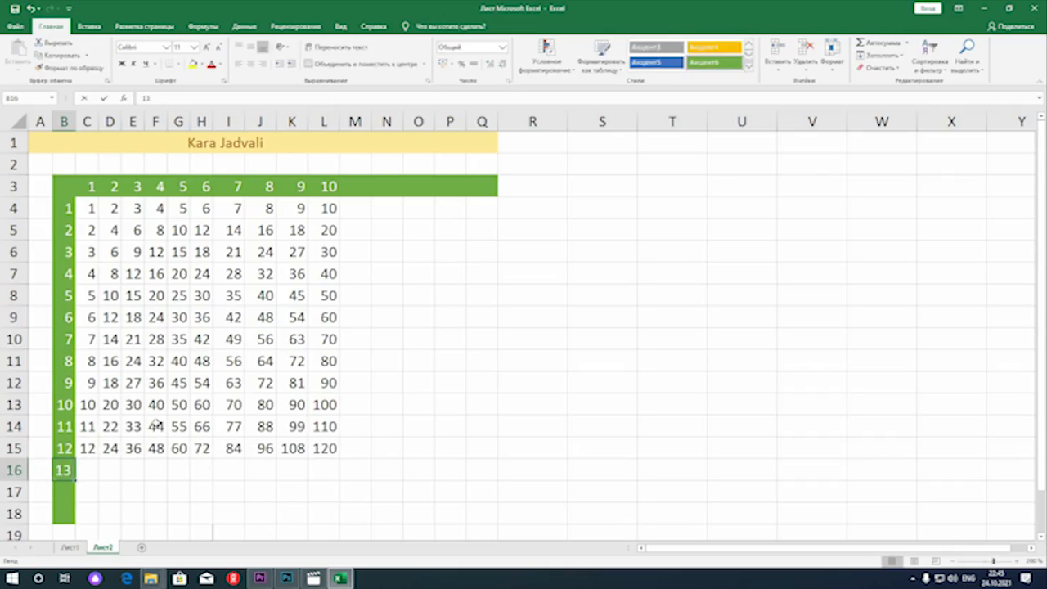
key(Return)
text(14)
key(Return)
text(1)
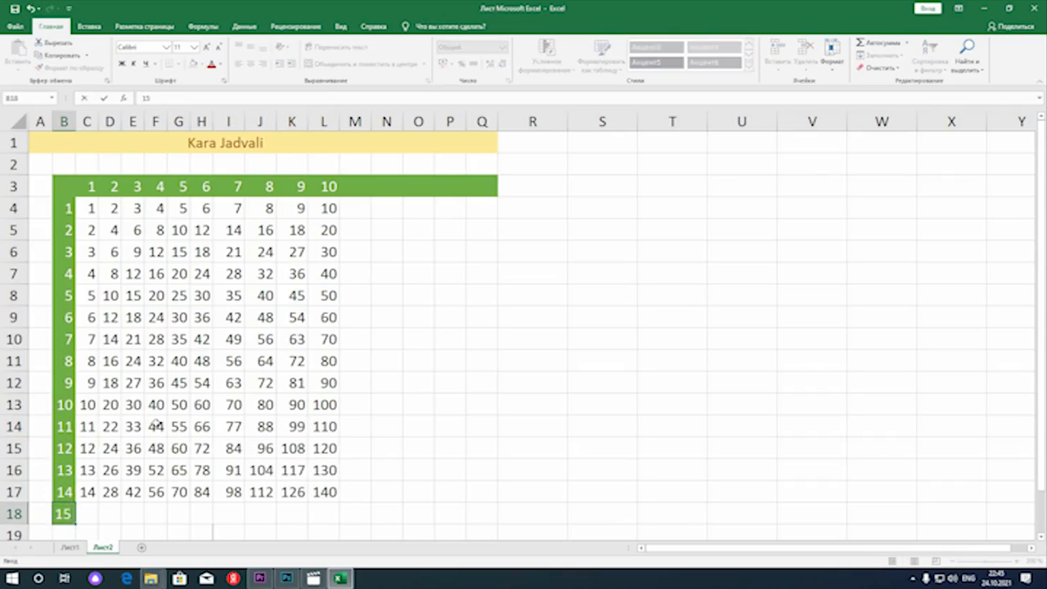
text(5)
key(Return)
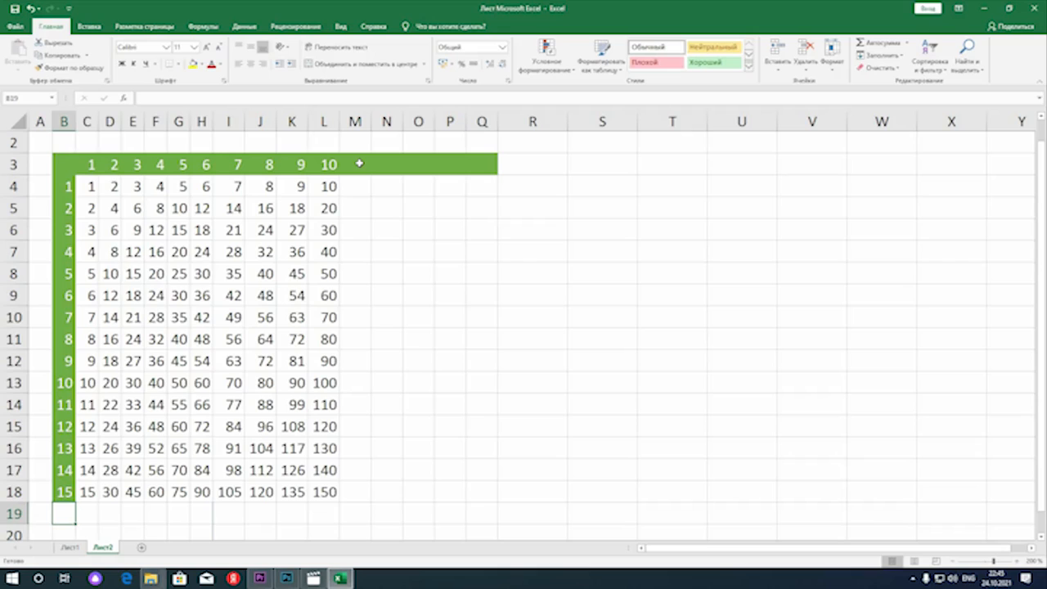
Extend the column headers by entering 11, 12, 13, 14 and 15 in M3:Q3
click(359, 164)
text(11)
key(Tab)
text(12)
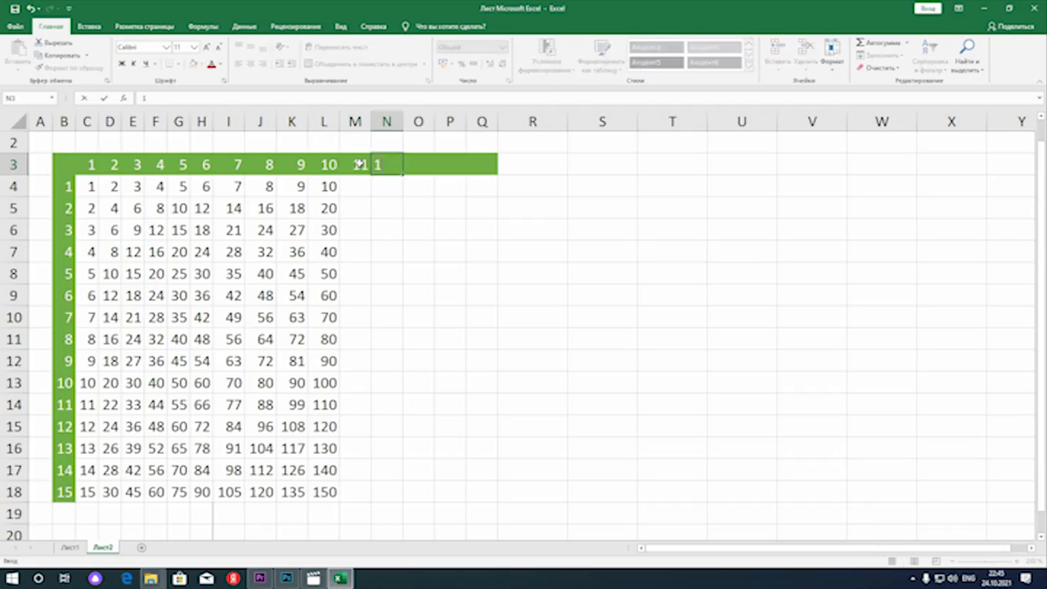
key(Tab)
text(13)
key(Tab)
text(14)
key(Tab)
text(15)
key(Return)
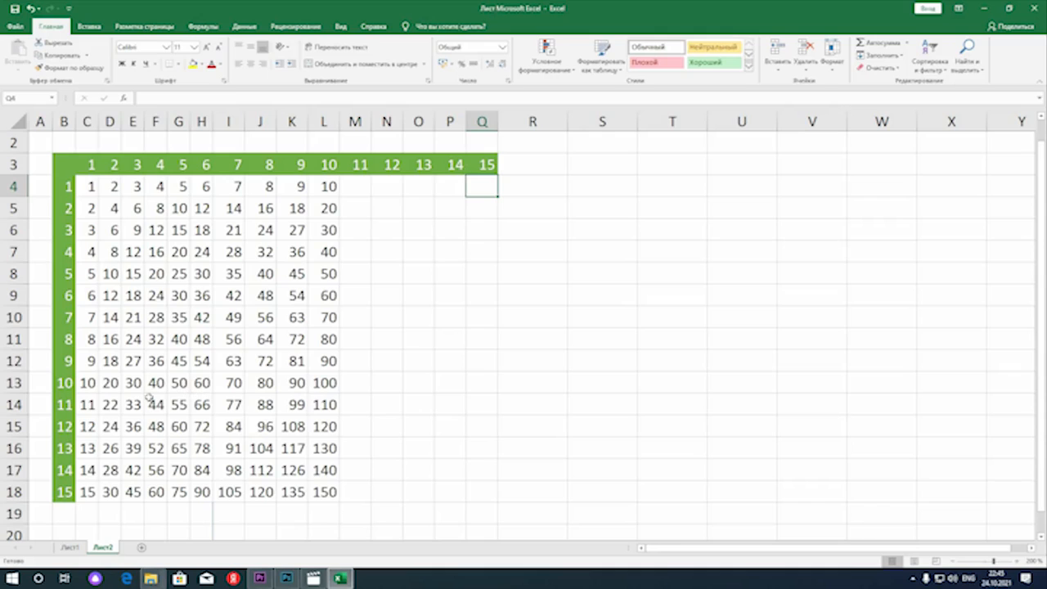
Fill the formulas in L4:L18 across to column Q to complete the 15 by 15 table
drag(86, 382, 323, 494)
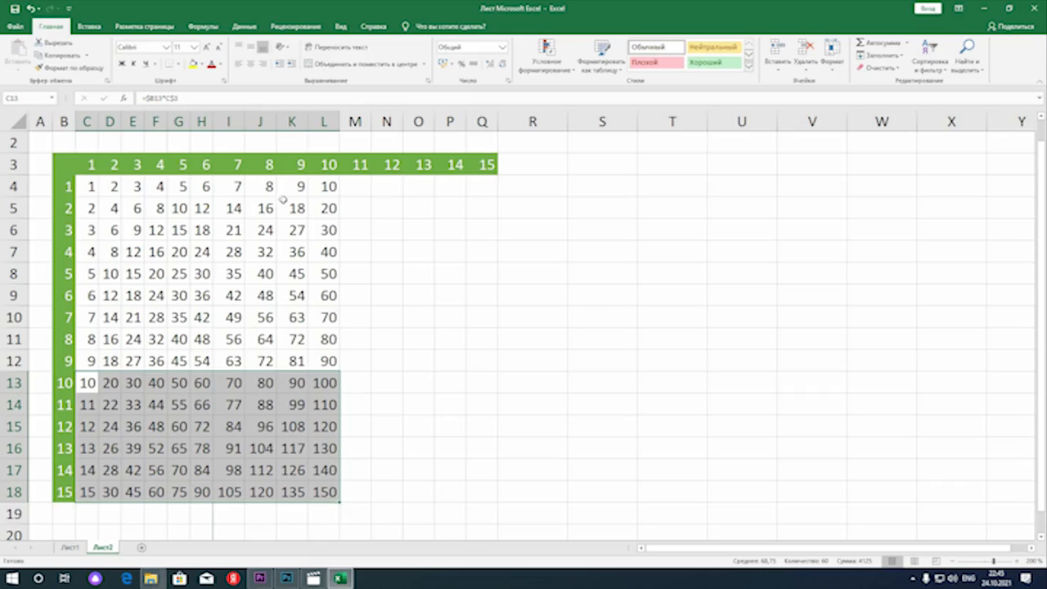
drag(325, 187, 477, 492)
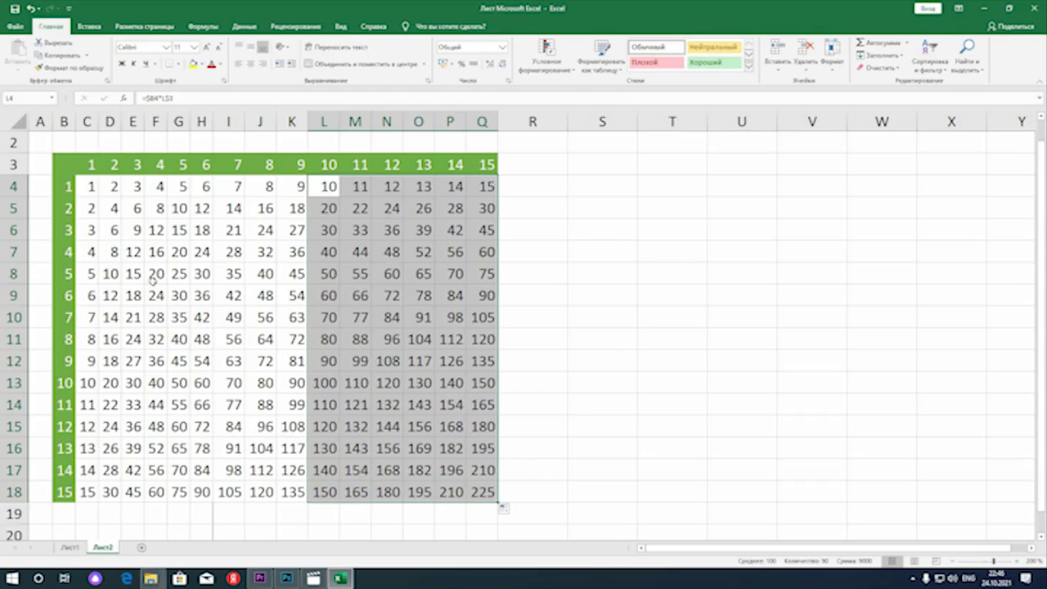
click(86, 184)
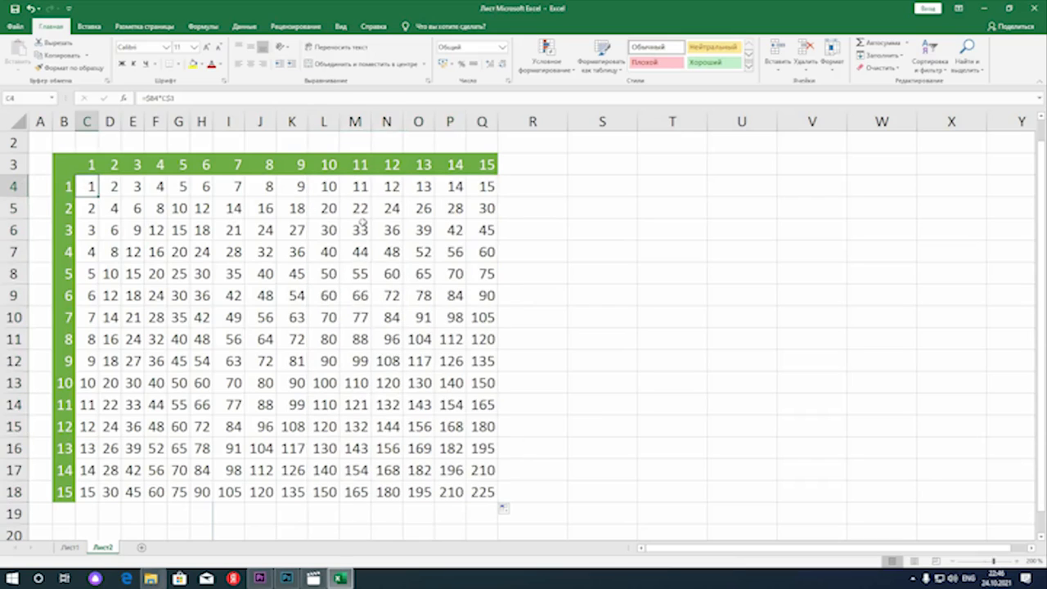